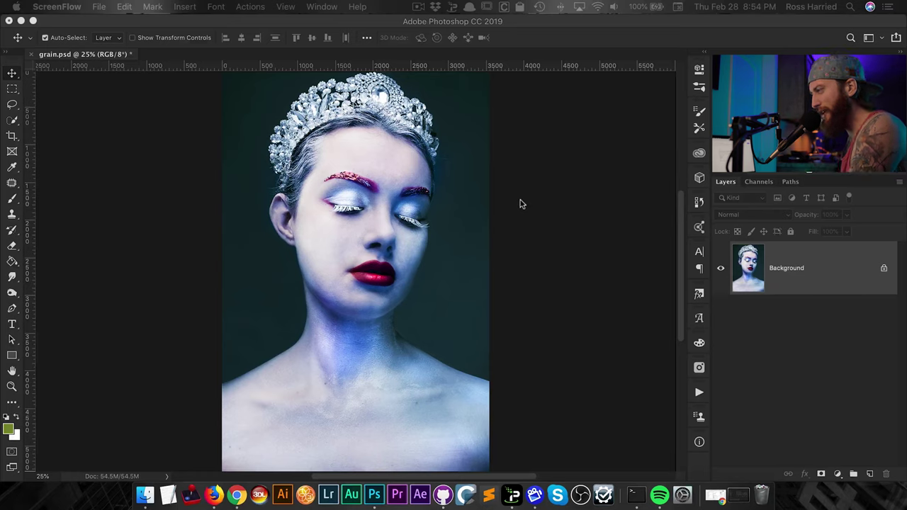
- Add a Black & White adjustment layer above the portrait with Cyans at 13 and Blues at -14
{"action": "left_click", "coordinate": [838, 473]}
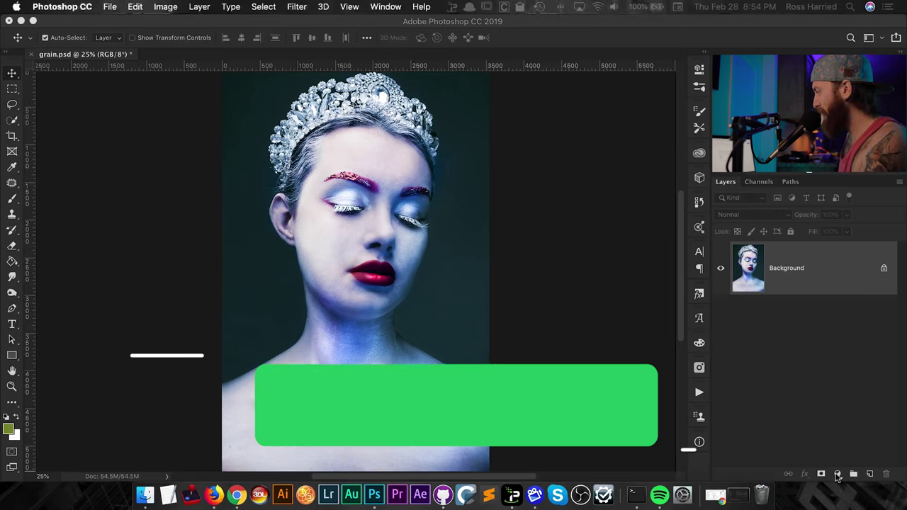
{"action": "left_click", "coordinate": [830, 362]}
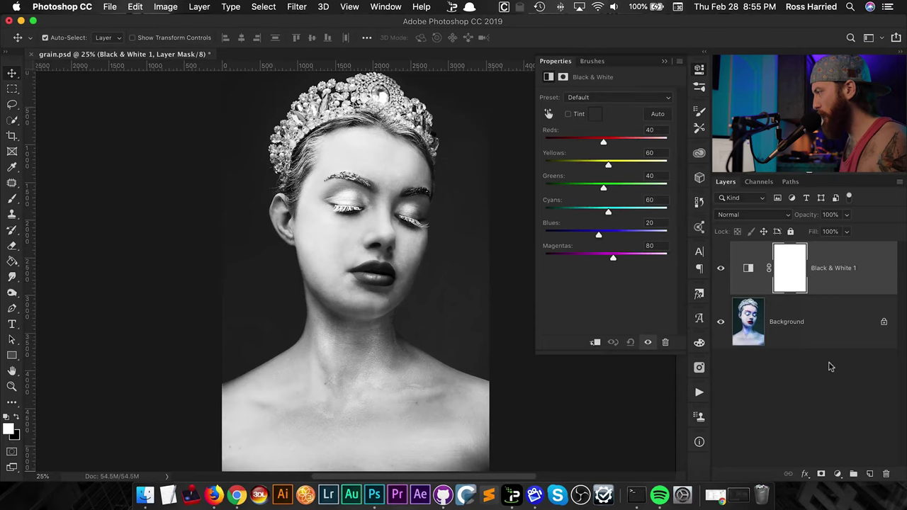
{"action": "mouse_move", "coordinate": [599, 236]}
{"action": "left_mouse_down"}
{"action": "mouse_move", "coordinate": [599, 212]}
{"action": "mouse_move", "coordinate": [591, 238]}
{"action": "left_mouse_up"}
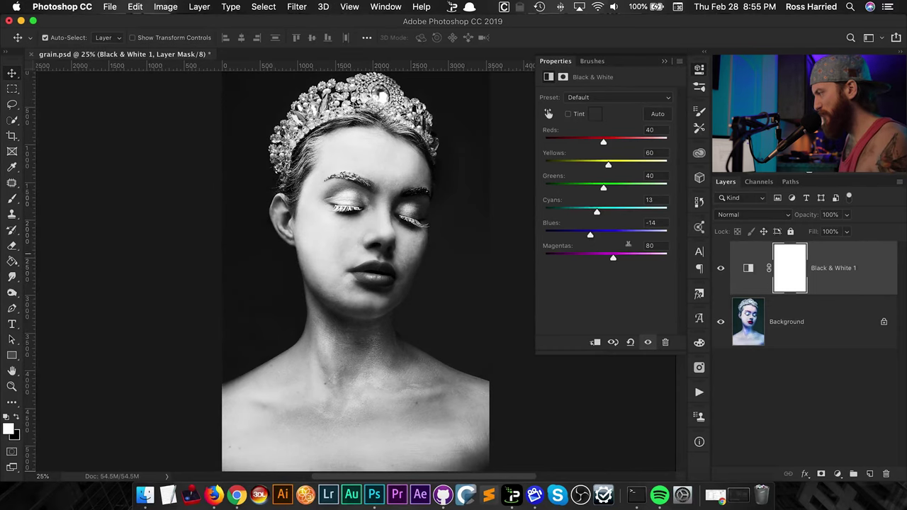
{"action": "left_click", "coordinate": [838, 473]}
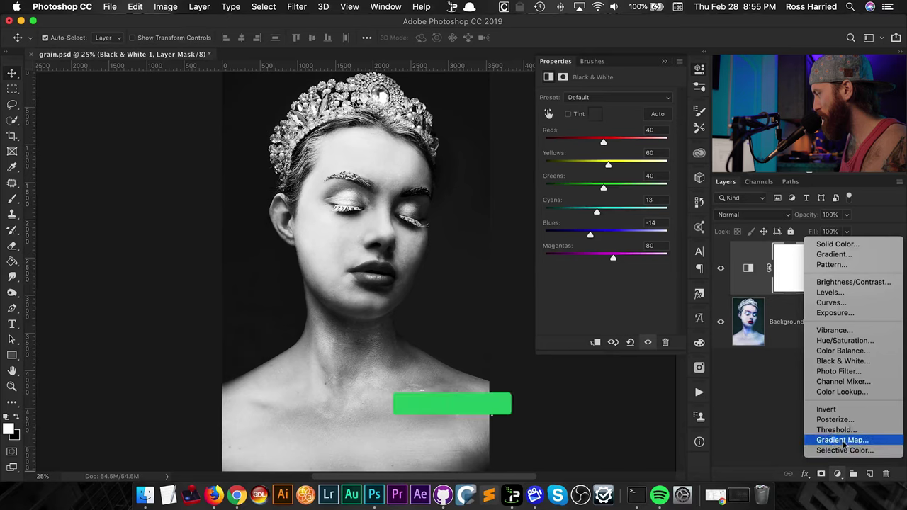
{"action": "key", "text": "Return"}
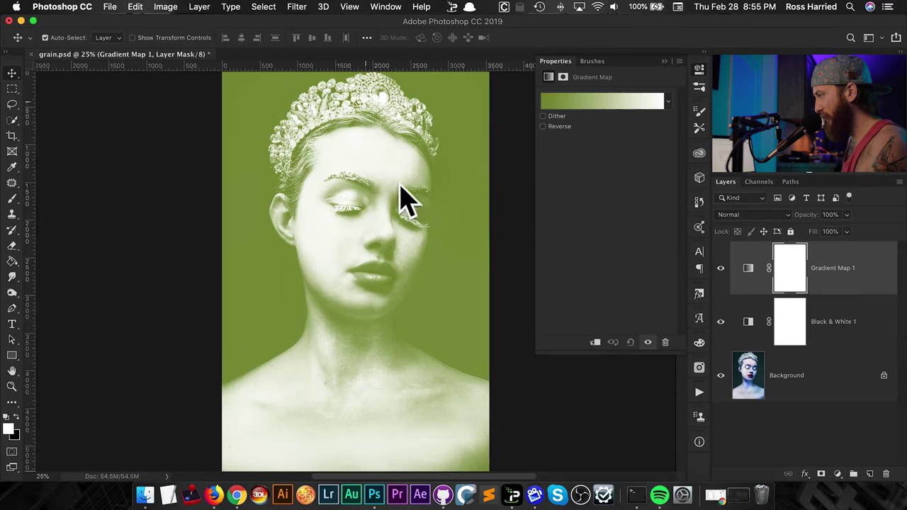
{"action": "left_click", "coordinate": [750, 269]}
{"action": "key", "text": "BackSpace"}
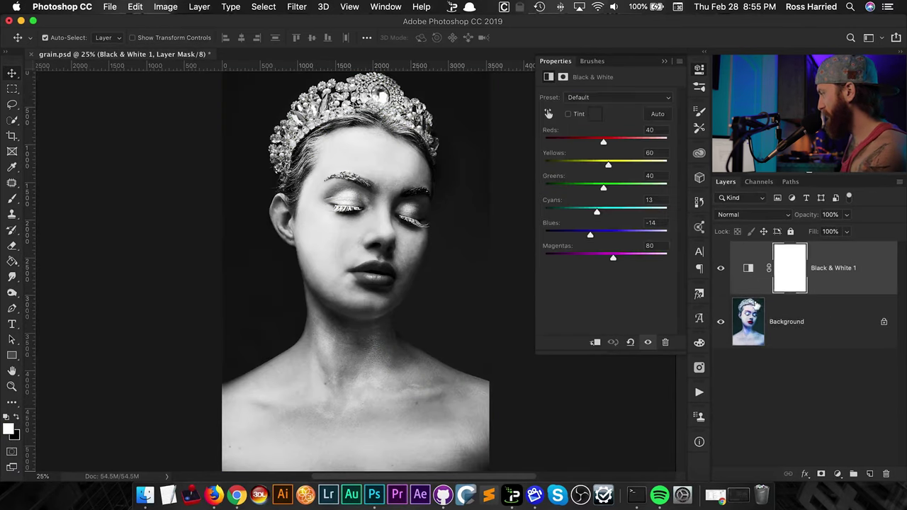
{"action": "left_click", "coordinate": [754, 319]}
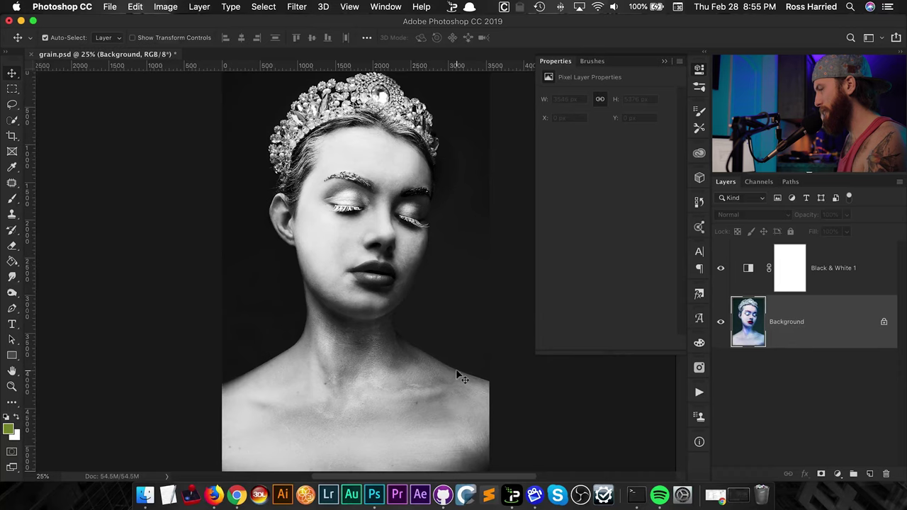
- Add a Gradient Map adjustment layer above the Black & White 1 layer
{"action": "left_click", "coordinate": [830, 273]}
{"action": "left_click", "coordinate": [837, 473]}
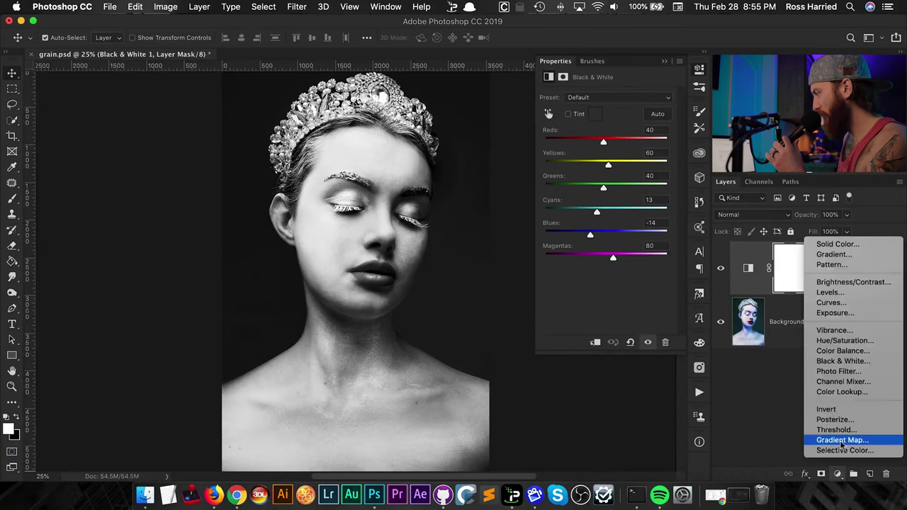
{"action": "left_click", "coordinate": [844, 440]}
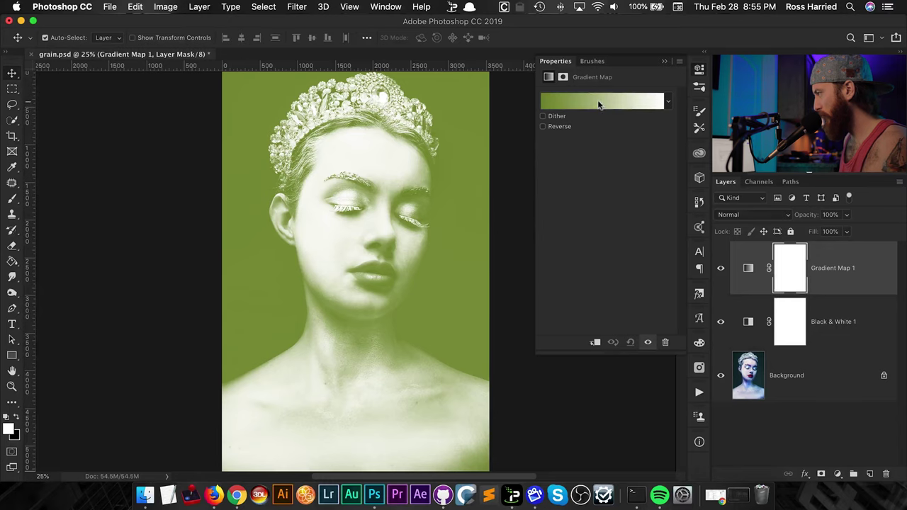
- Apply the Sepia 2 preset as the gradient of the Gradient Map adjustment
{"action": "left_click", "coordinate": [601, 99]}
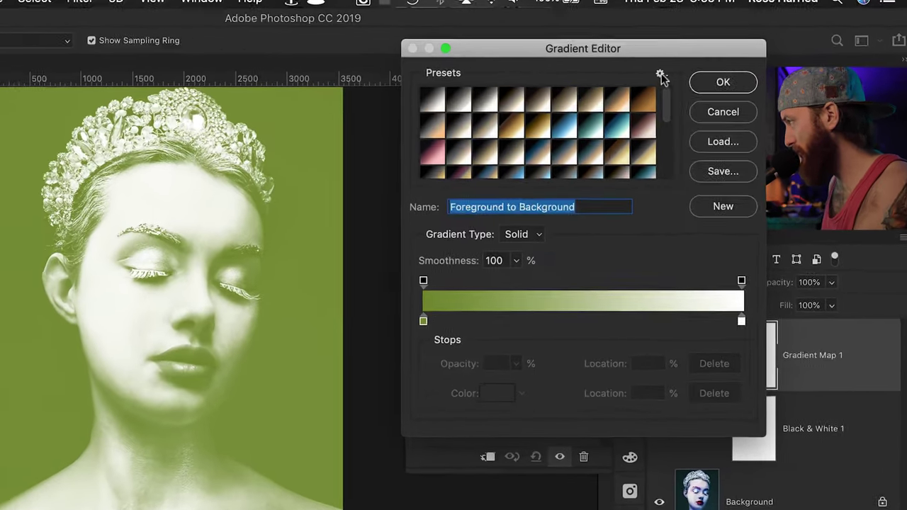
{"action": "left_click", "coordinate": [723, 63]}
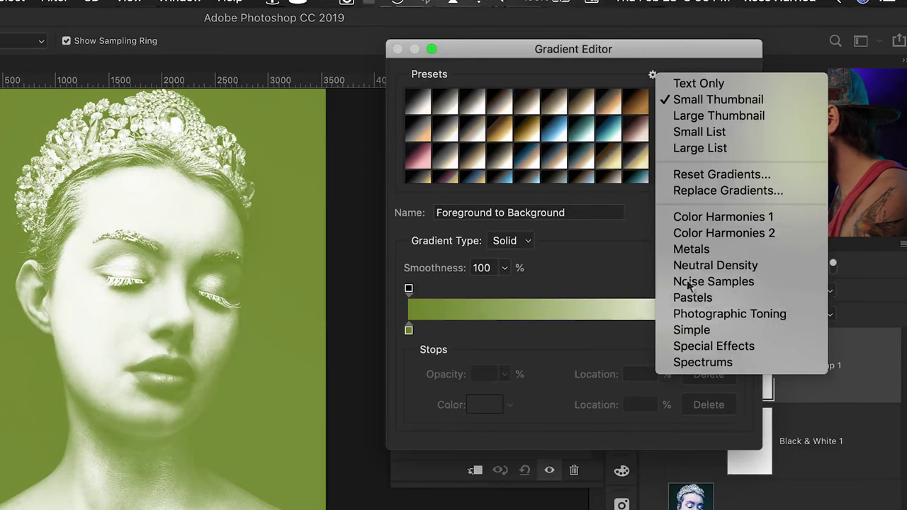
{"action": "left_click", "coordinate": [600, 186]}
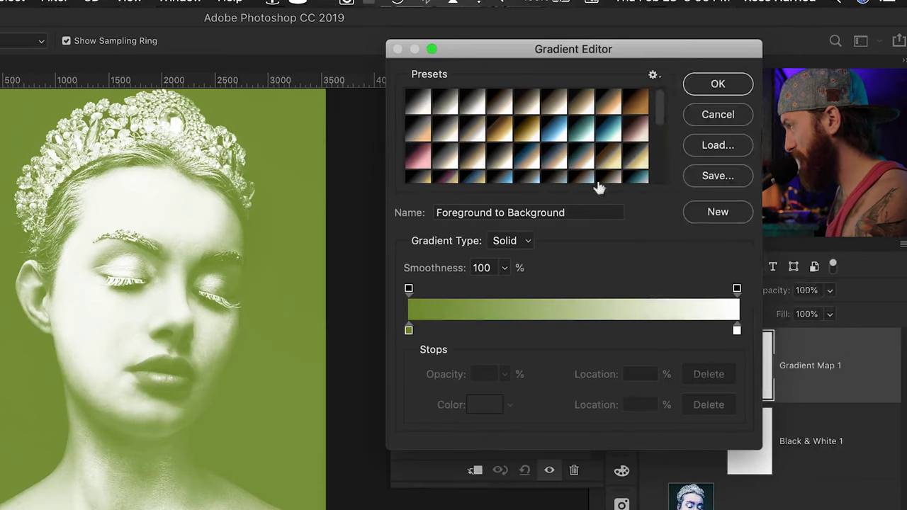
{"action": "left_click", "coordinate": [533, 106]}
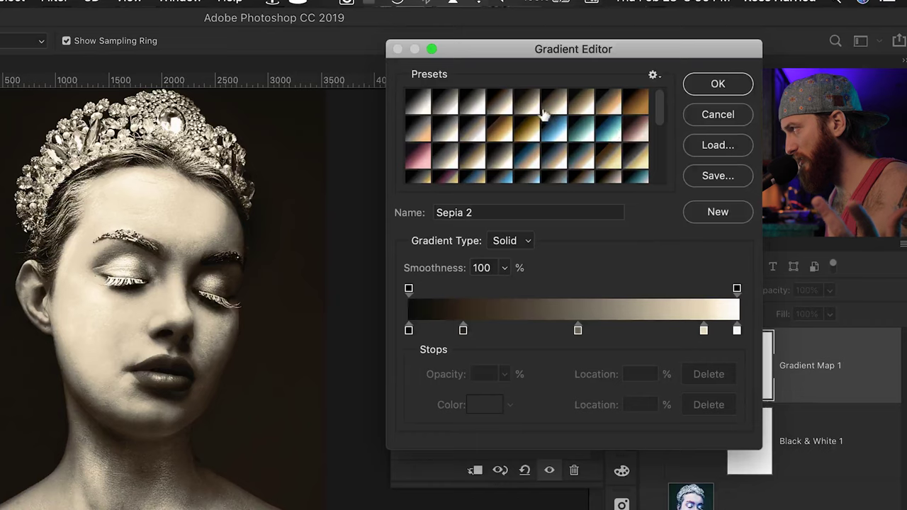
{"action": "left_click", "coordinate": [712, 87]}
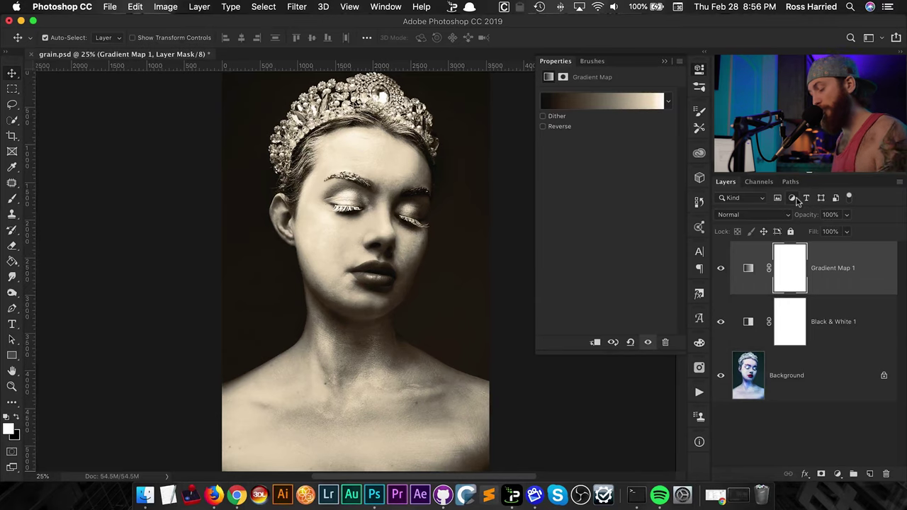
- Set the Gradient Map 1 layer's opacity to 50%, try its fill at 50%, and restore the fill to 100%
{"action": "key", "text": "v"}
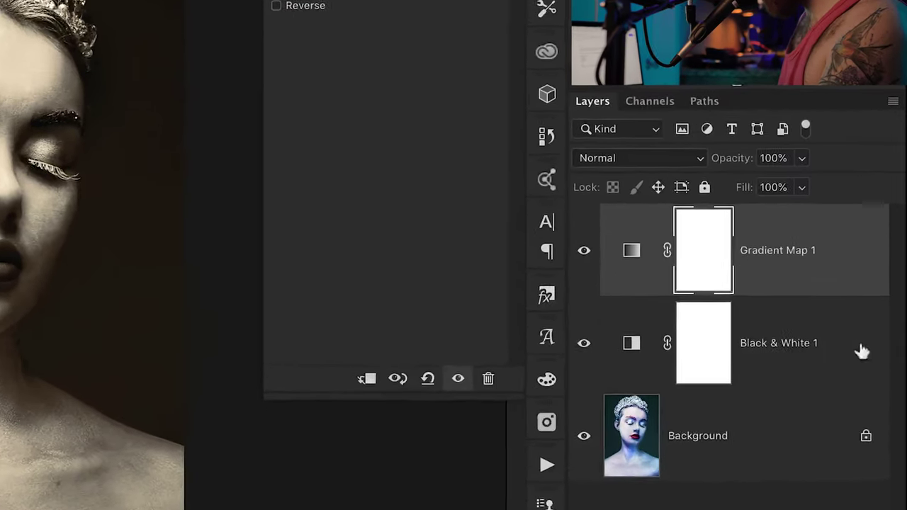
{"action": "key", "text": "5"}
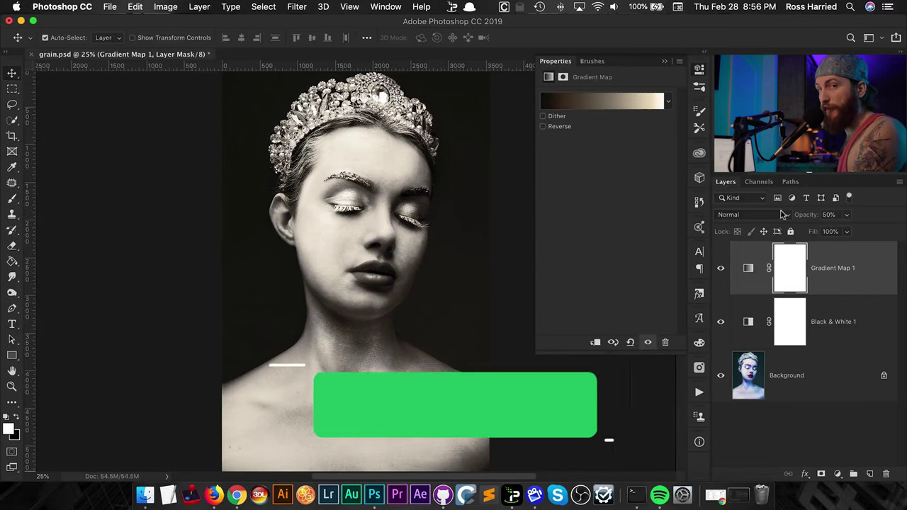
{"action": "key", "text": "shift+5"}
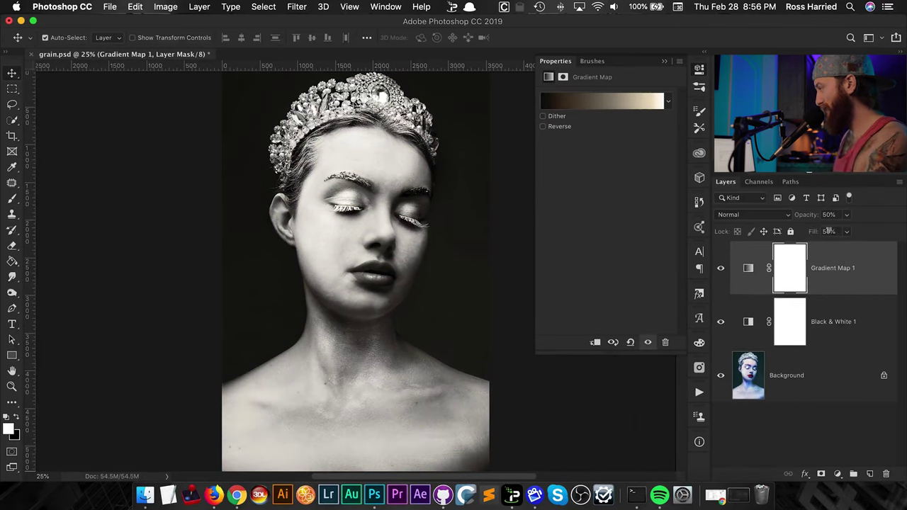
{"action": "key", "text": "shift+0"}
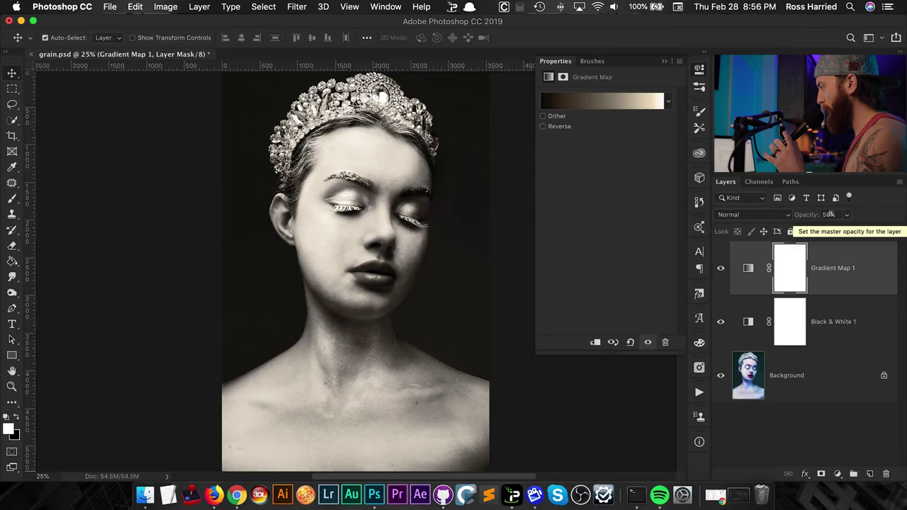
- Merge a copy of all visible layers into a new top layer and convert it to a smart object
{"action": "key", "text": "super+alt+shift+e"}
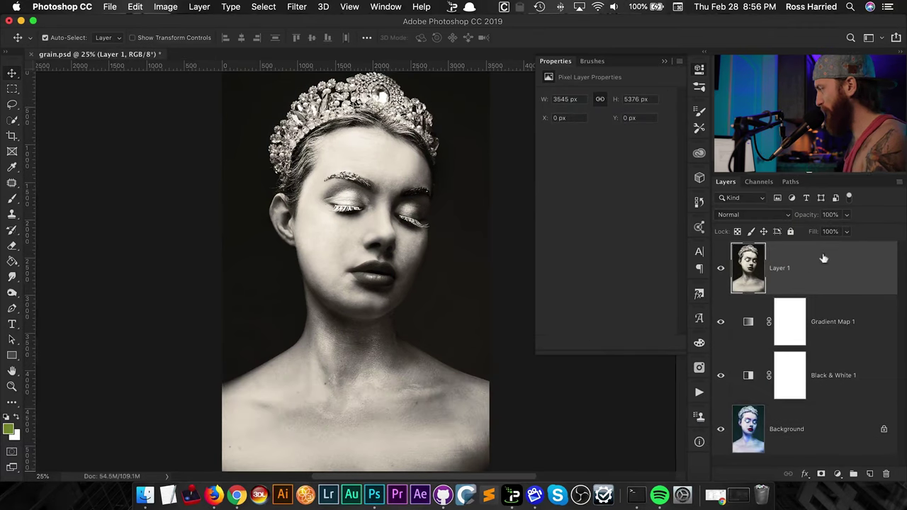
{"action": "right_click", "coordinate": [824, 259]}
{"action": "left_click", "coordinate": [743, 420]}
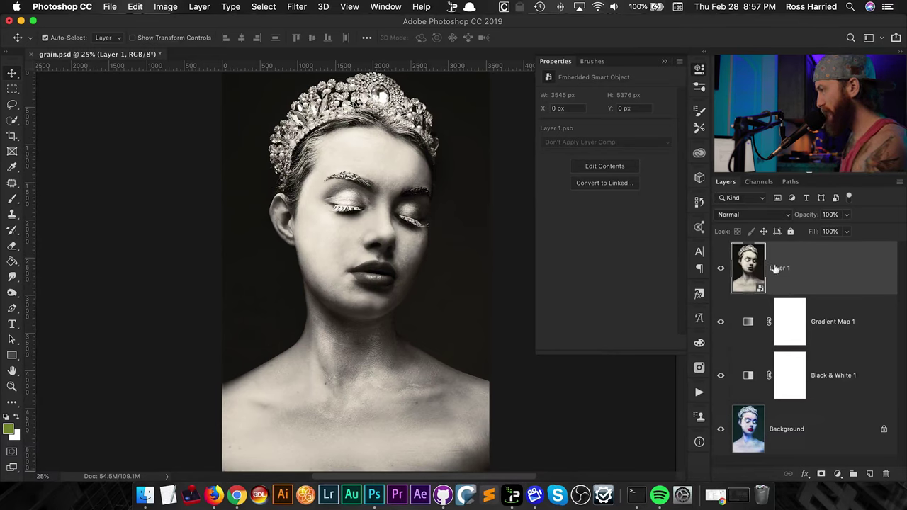
- Apply the Add Noise filter to the smart object with an amount of 25%, Uniform distribution and Monochromatic enabled
{"action": "left_click", "coordinate": [297, 7]}
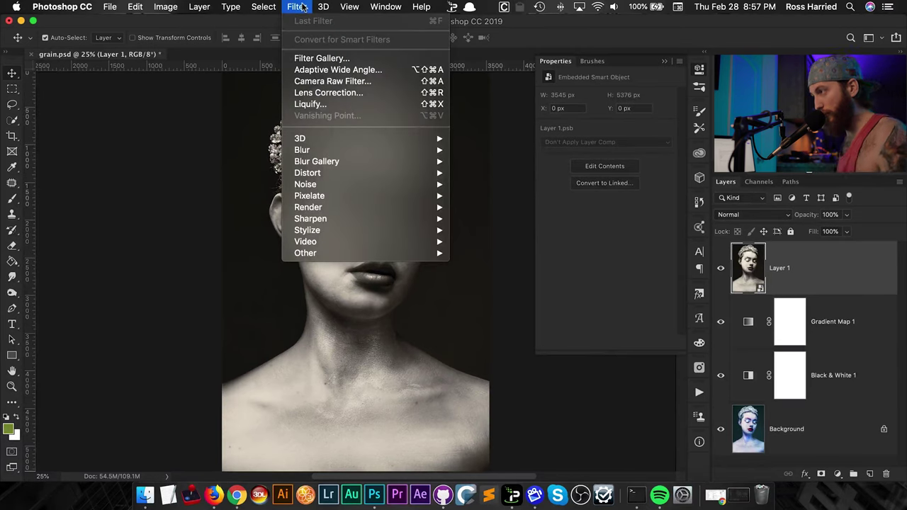
{"action": "mouse_move", "coordinate": [321, 184]}
{"action": "left_click", "coordinate": [467, 184]}
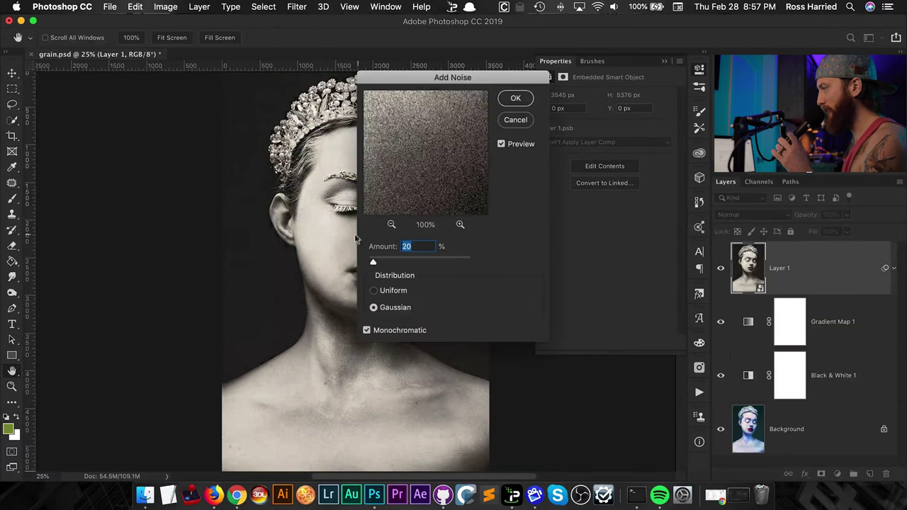
{"action": "key", "text": "super+equal"}
{"action": "key", "text": "super+equal"}
{"action": "key", "text": "super+equal"}
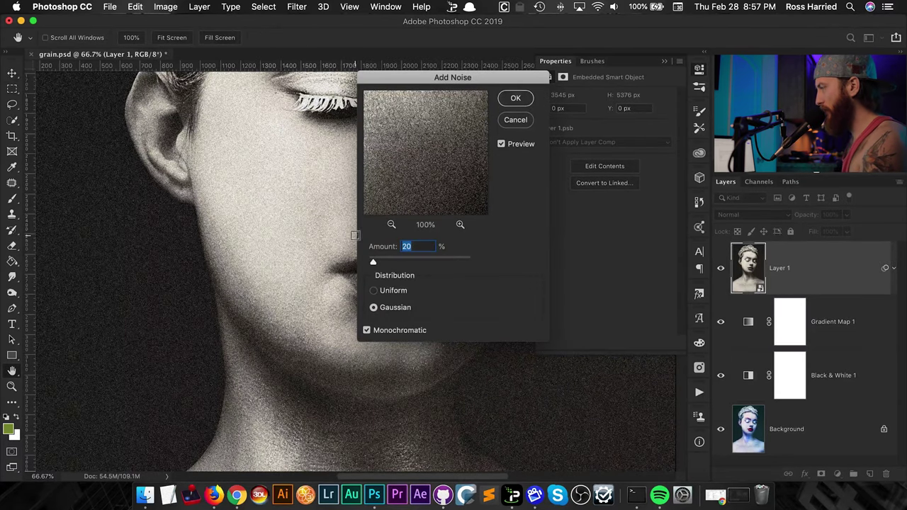
{"action": "scroll", "coordinate": [279, 162], "scroll_direction": "up", "scroll_amount": 5}
{"action": "scroll", "coordinate": [280, 162], "scroll_direction": "right", "scroll_amount": 8}
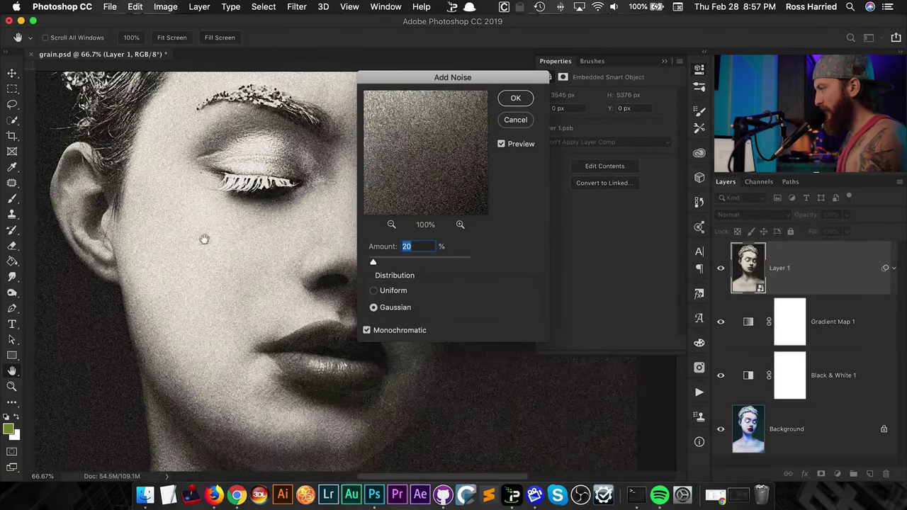
{"action": "left_click", "coordinate": [367, 330]}
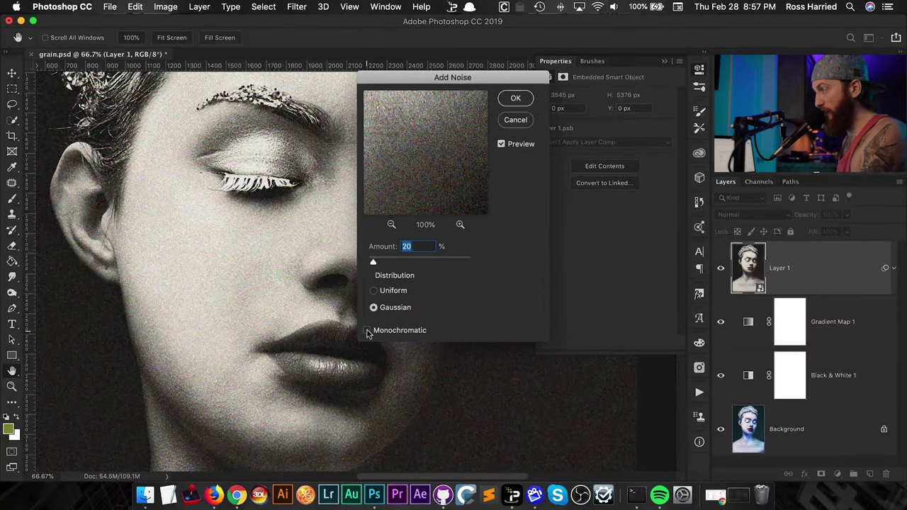
{"action": "left_click", "coordinate": [367, 331]}
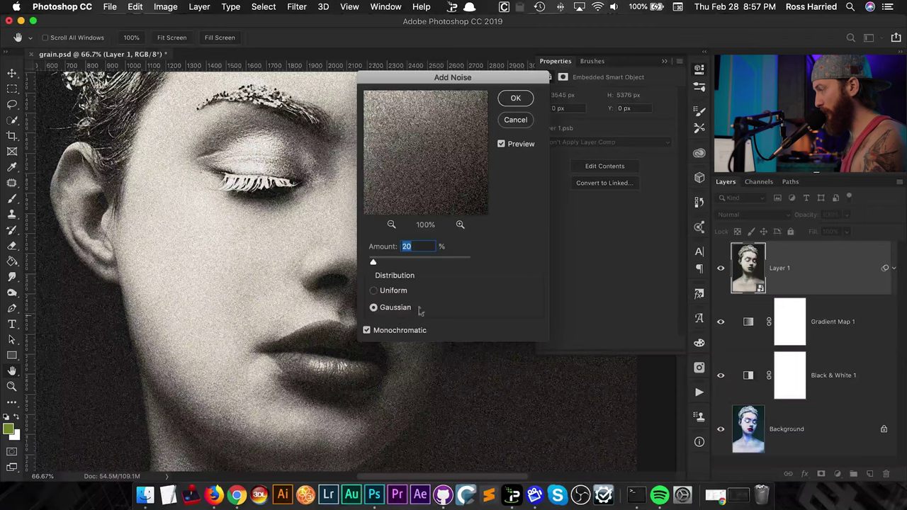
{"action": "left_click", "coordinate": [375, 291]}
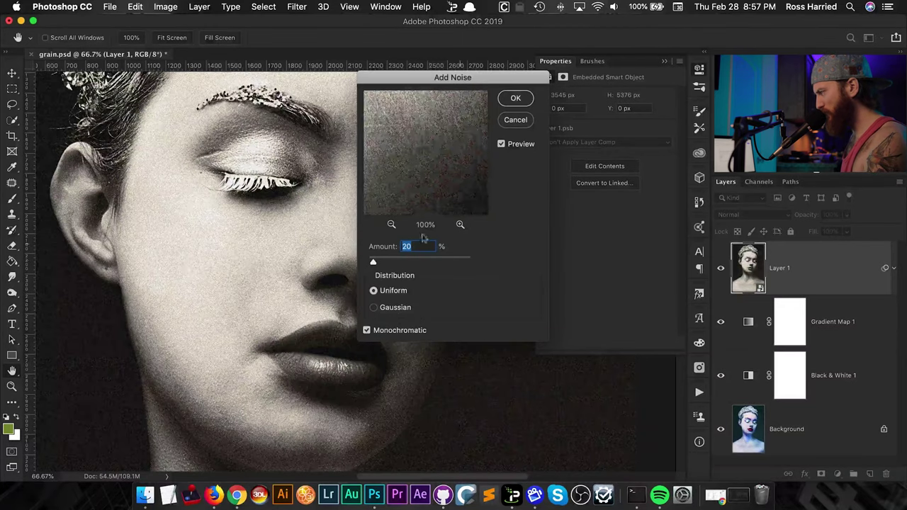
{"action": "type", "text": "25"}
{"action": "key", "text": "Return"}
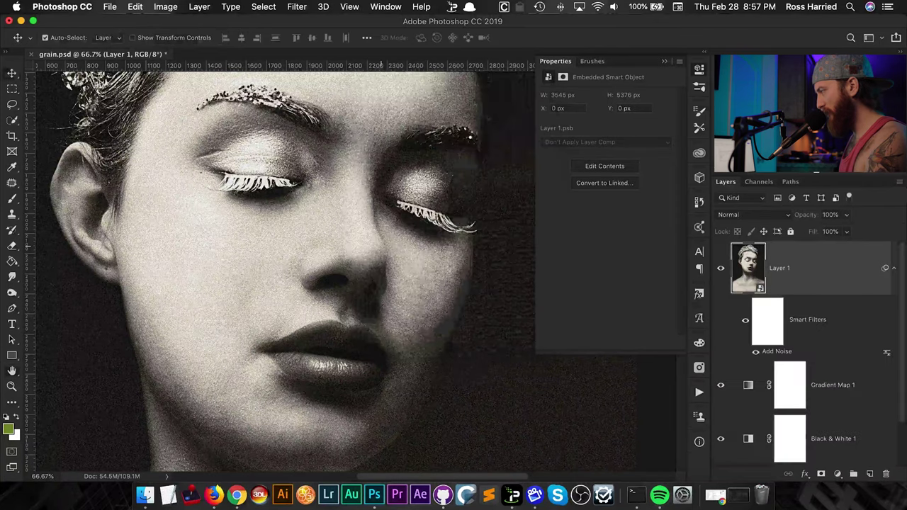
- Set Layer 1's opacity to 70% and toggle its visibility to compare the image with and without the noise
{"action": "key", "text": "super+minus"}
{"action": "key", "text": "super+0"}
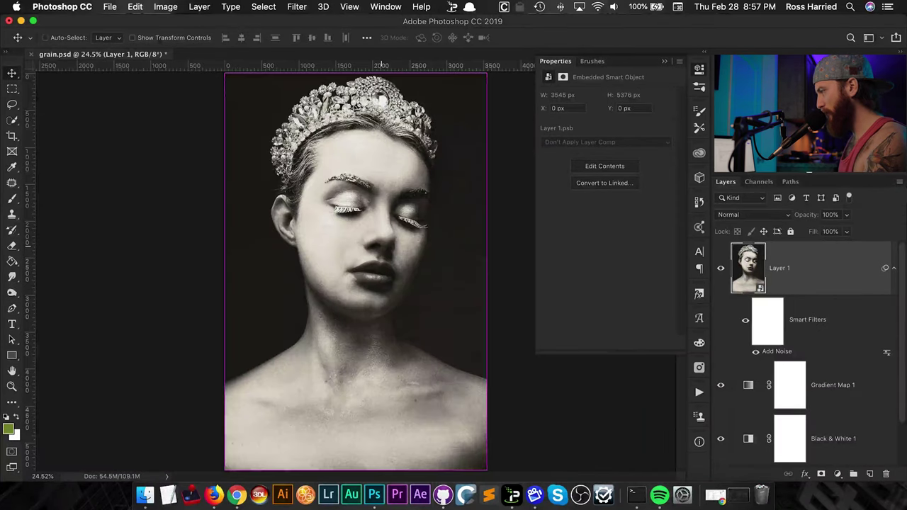
{"action": "left_click", "coordinate": [720, 272]}
{"action": "left_click", "coordinate": [720, 271]}
{"action": "left_click", "coordinate": [720, 271]}
{"action": "left_click", "coordinate": [720, 271]}
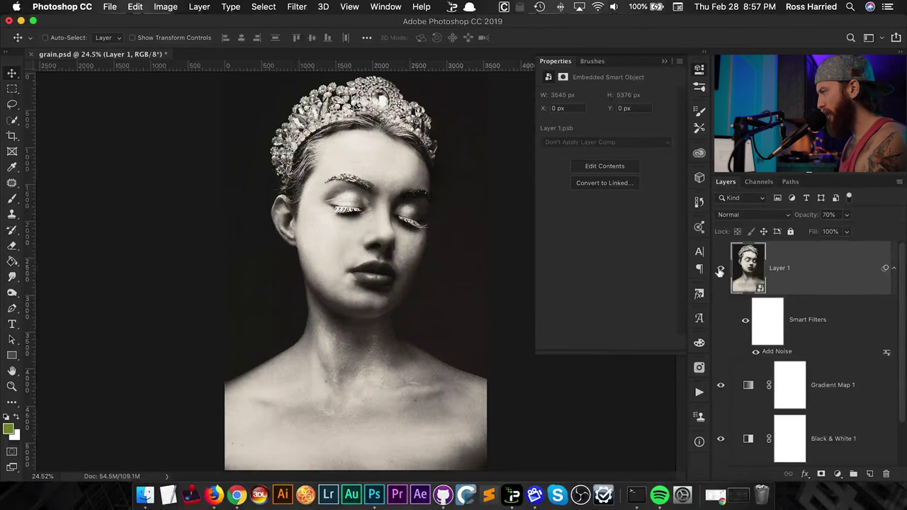
- Edit the Add Noise smart filter on Layer 1 and set its amount to 18%
{"action": "key", "text": "super+equal"}
{"action": "key", "text": "super+equal"}
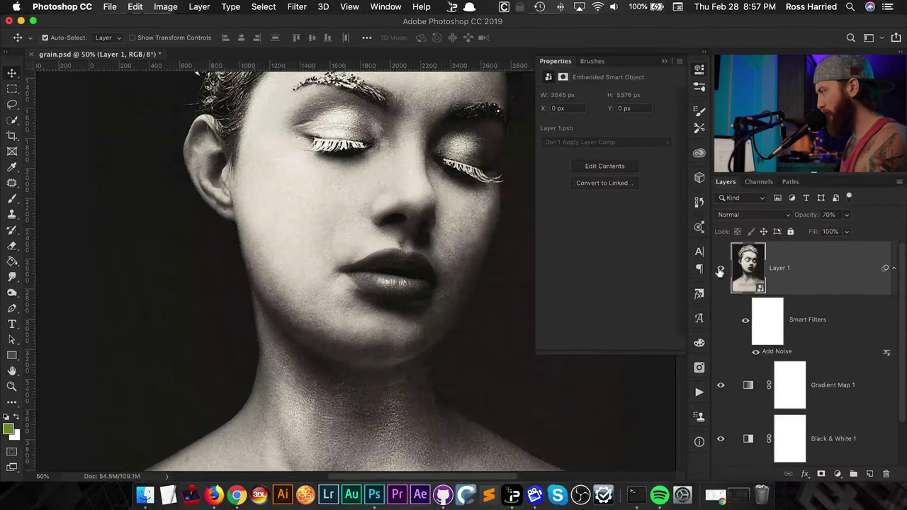
{"action": "double_click", "coordinate": [772, 352]}
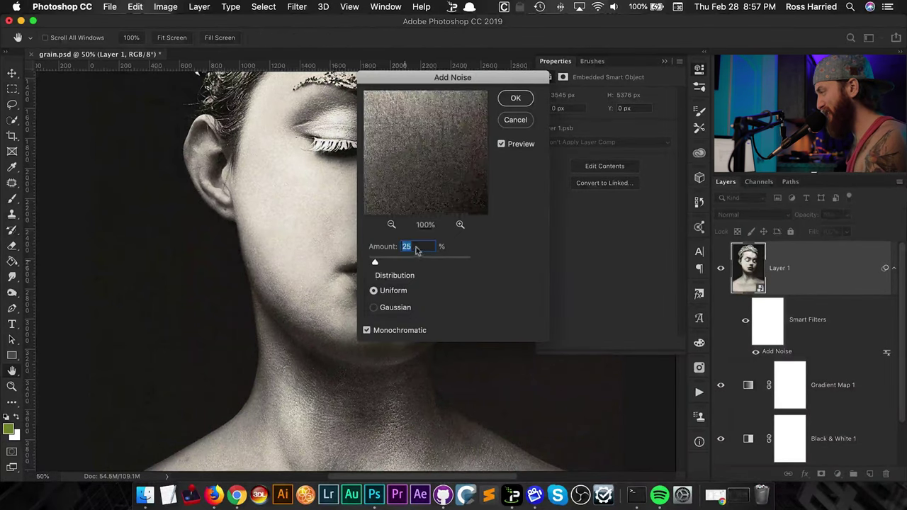
{"action": "type", "text": "18"}
{"action": "key", "text": "Return"}
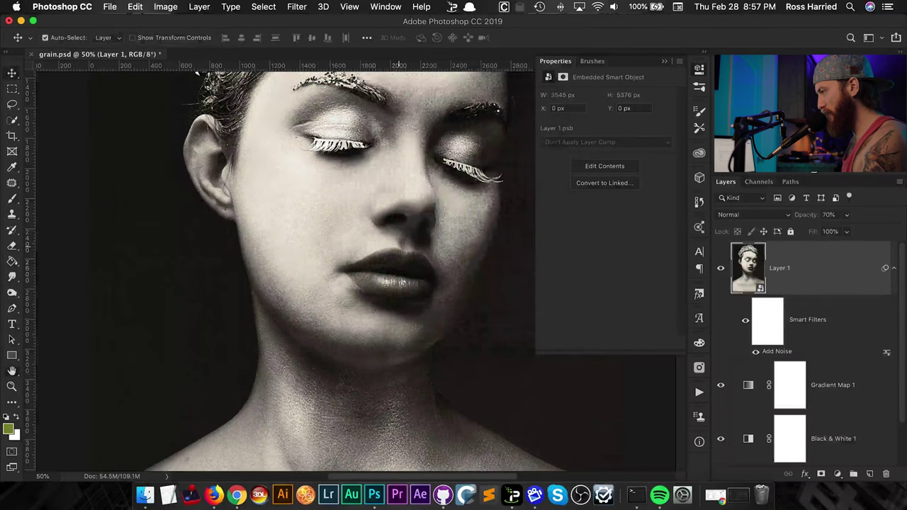
{"action": "left_click_drag", "start_coordinate": [806, 216], "coordinate": [814, 216]}
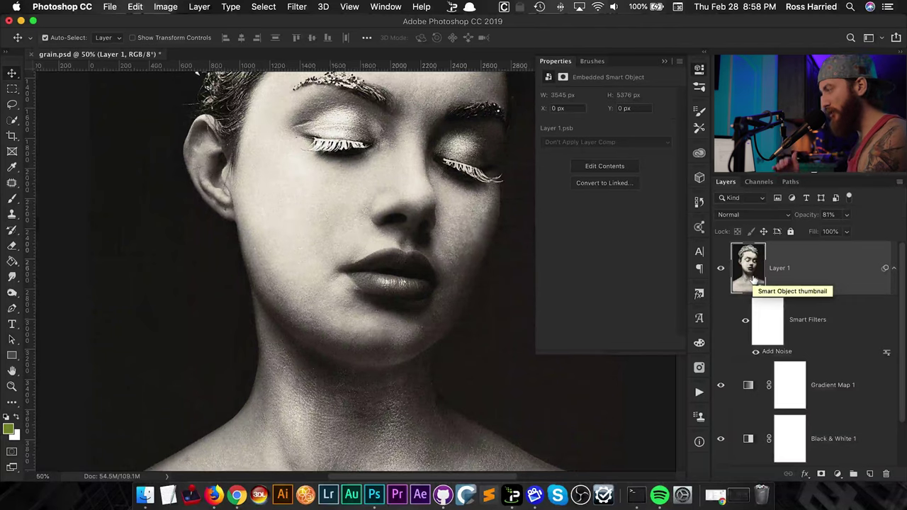
{"action": "key", "text": "super+z"}
{"action": "key", "text": "super+z"}
{"action": "key", "text": "super+z"}
{"action": "key", "text": "super+z"}
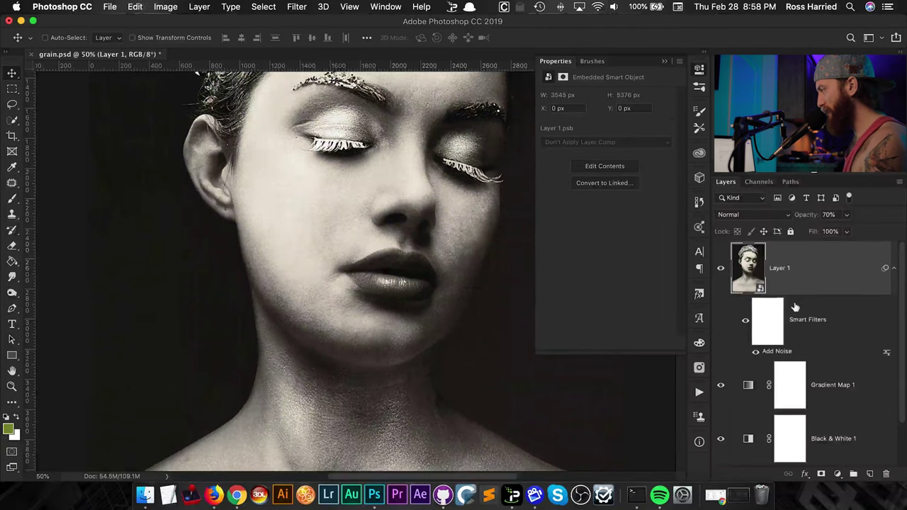
- Undo the Add Noise filter and the opacity change on Layer 1
{"action": "key", "text": "shift+super+z"}
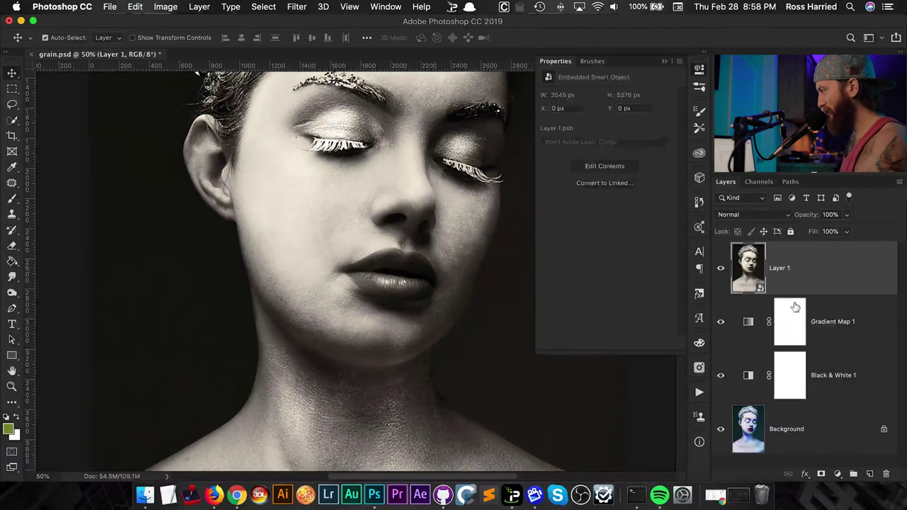
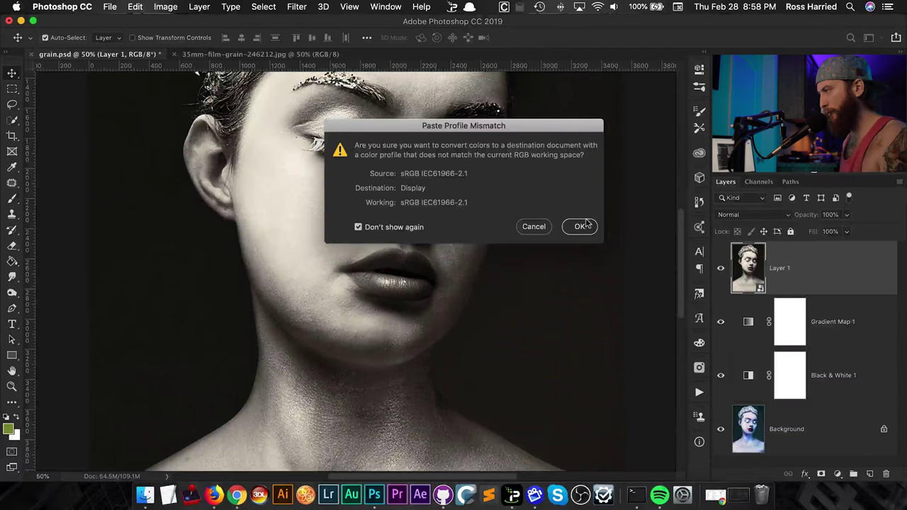
- Paste the 35mm film grain image into grain.psd, rotated by -90° and scaled to about 178% to cover the portrait
{"action": "left_click", "coordinate": [580, 226]}
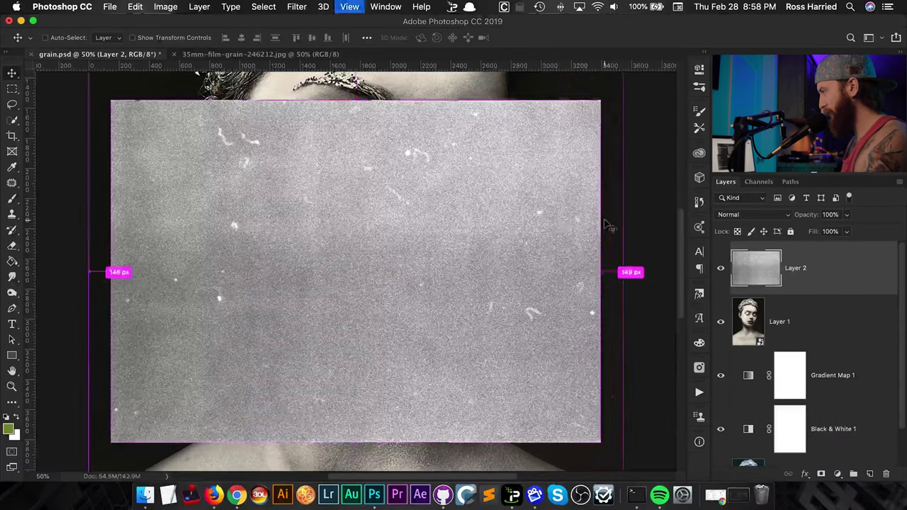
{"action": "key", "text": "super+minus"}
{"action": "key", "text": "super+minus"}
{"action": "key", "text": "super+minus"}
{"action": "key", "text": "super+t"}
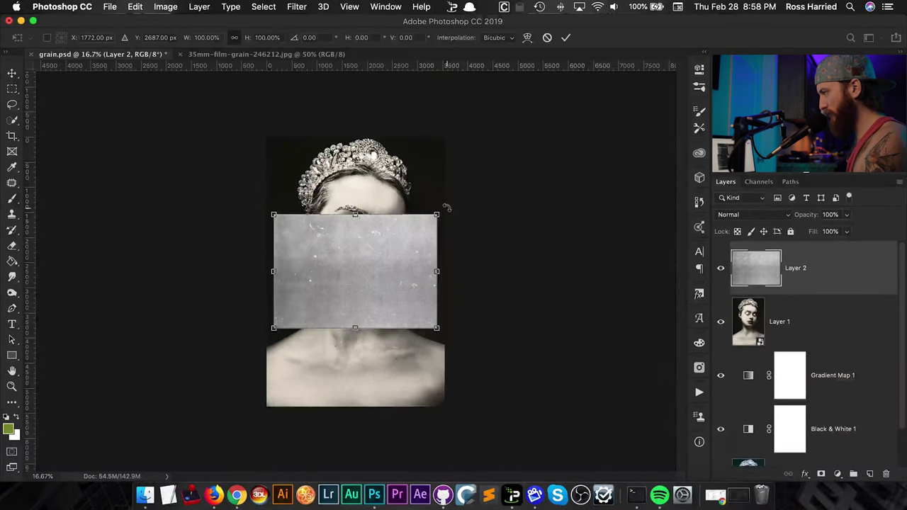
{"action": "left_click_drag", "start_coordinate": [447, 208], "coordinate": [300, 141]}
{"action": "left_click_drag", "start_coordinate": [412, 190], "coordinate": [457, 129]}
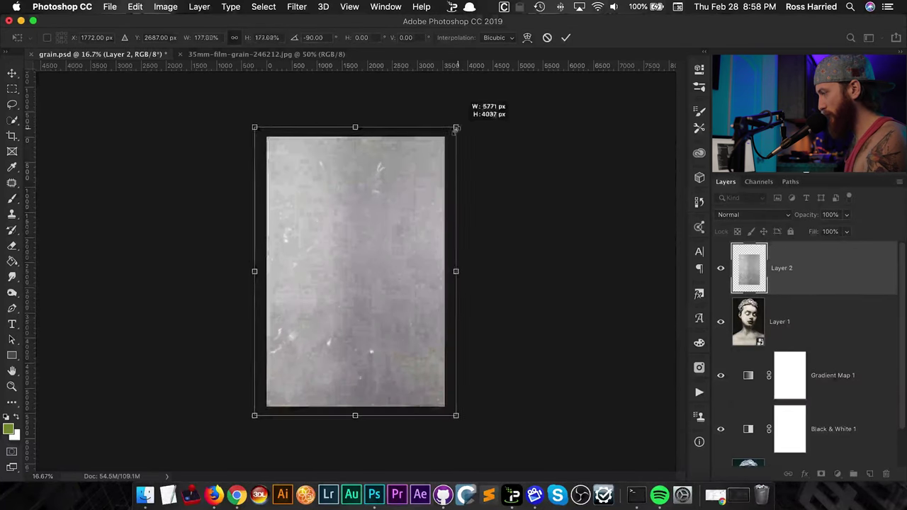
{"action": "key", "text": "Return"}
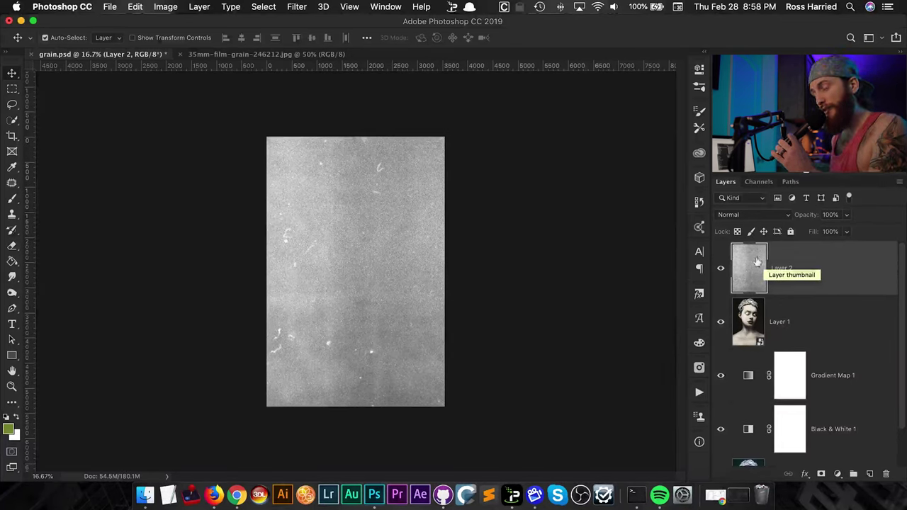
- Set the film grain layer's blend mode to Soft Light and toggle its visibility to compare the image with and without it
{"action": "left_click", "coordinate": [751, 215]}
{"action": "left_click", "coordinate": [734, 353]}
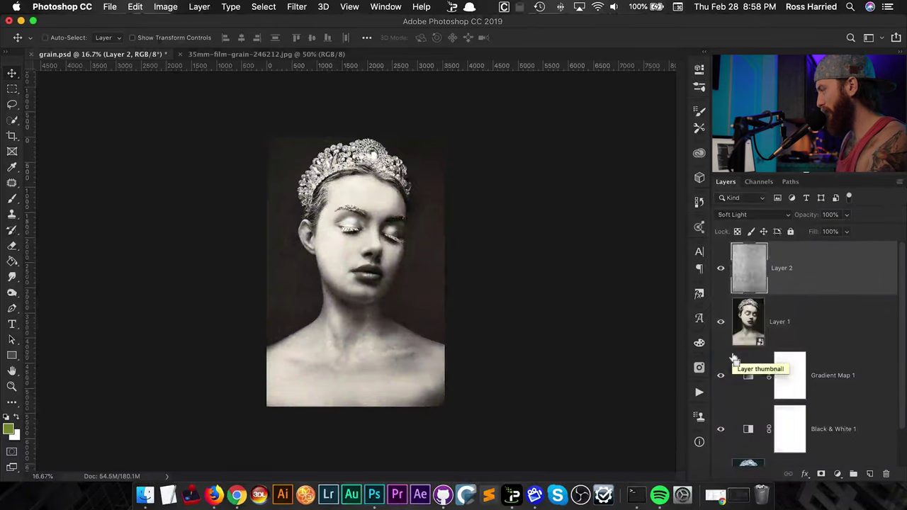
{"action": "key", "text": "super+equal"}
{"action": "key", "text": "super+equal"}
{"action": "key", "text": "super+minus"}
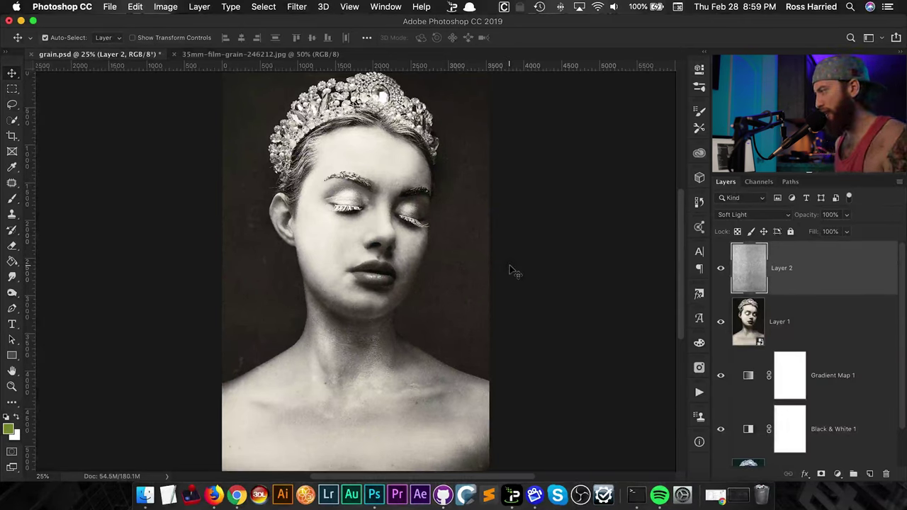
{"action": "left_click", "coordinate": [721, 273]}
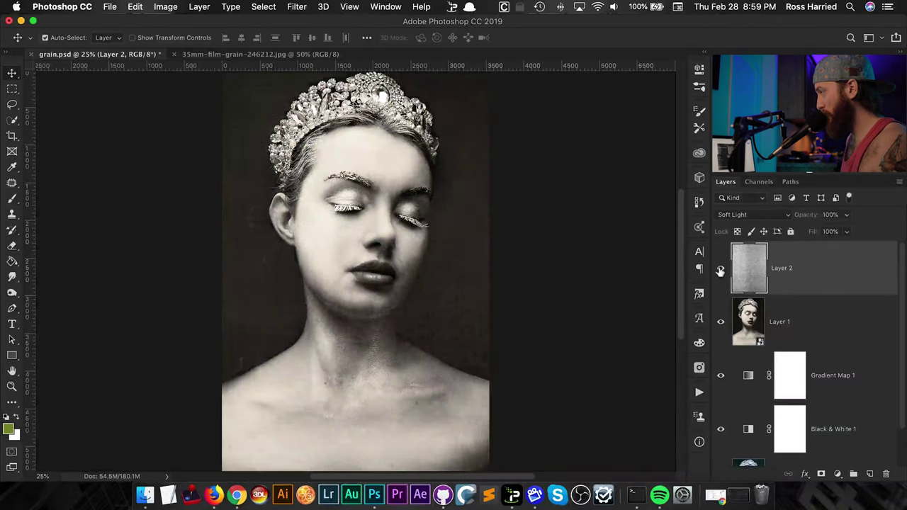
- Set the film grain layer's blend mode to Vivid Light and try reduced fill values, starting with 20%
{"action": "left_click", "coordinate": [741, 214]}
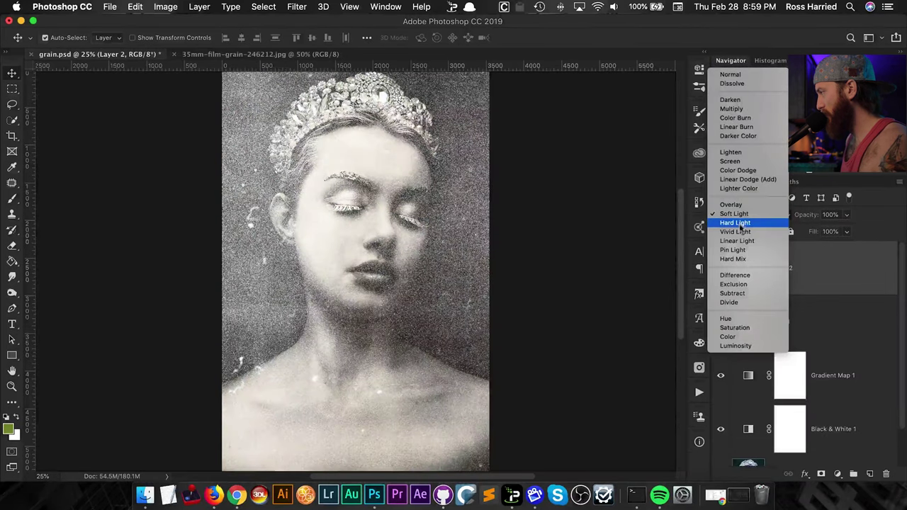
{"action": "left_click", "coordinate": [740, 231]}
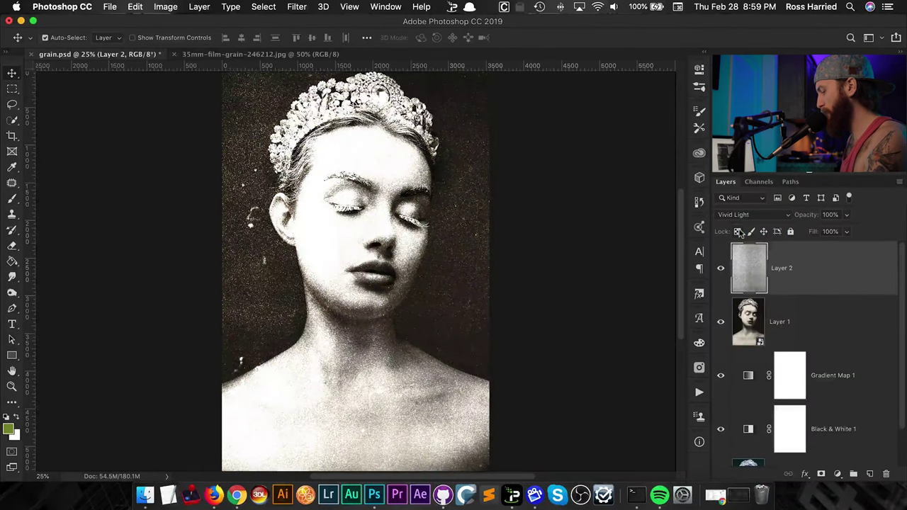
{"action": "key", "text": "shift+2"}
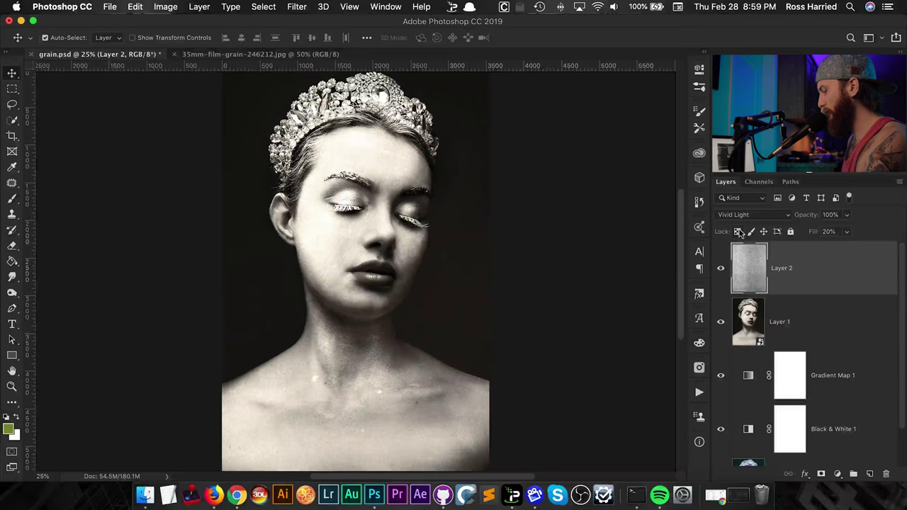
{"action": "key", "text": "shift+3"}
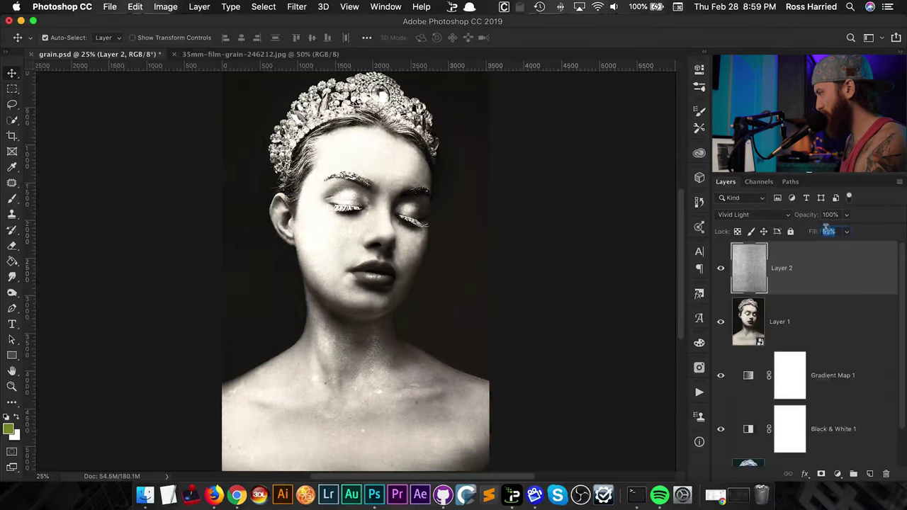
- Try two other blend modes on the film grain layer and restore its fill to 100%
{"action": "left_click", "coordinate": [765, 214]}
{"action": "left_click", "coordinate": [748, 189]}
{"action": "left_click", "coordinate": [750, 214]}
{"action": "left_click", "coordinate": [741, 223]}
{"action": "key", "text": "shift+0"}
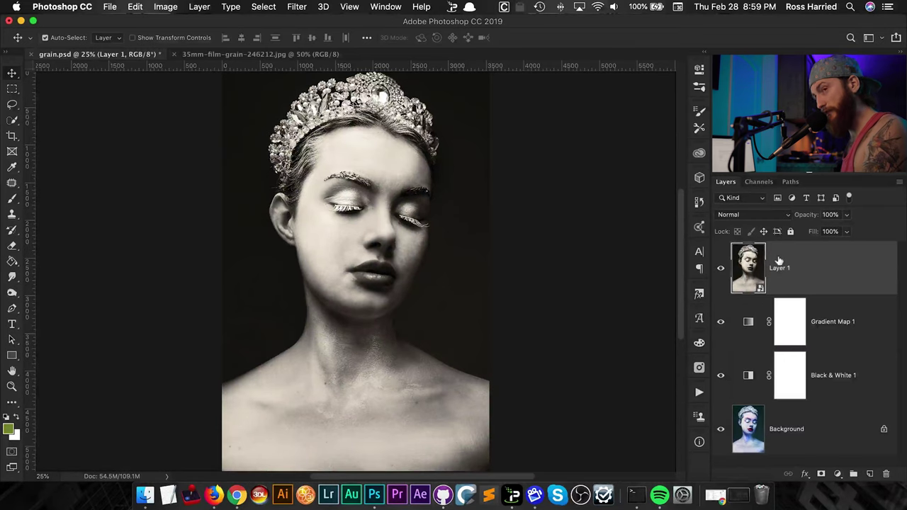
- Open the Filter Gallery on Layer 1, browse the Artistic filters and return to the Grain filter in the Texture group
{"action": "left_click", "coordinate": [297, 6]}
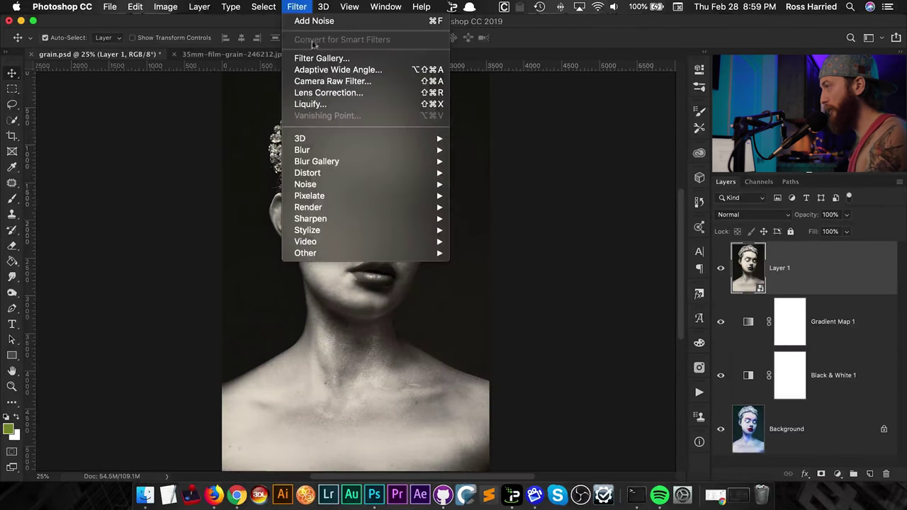
{"action": "left_click", "coordinate": [319, 58]}
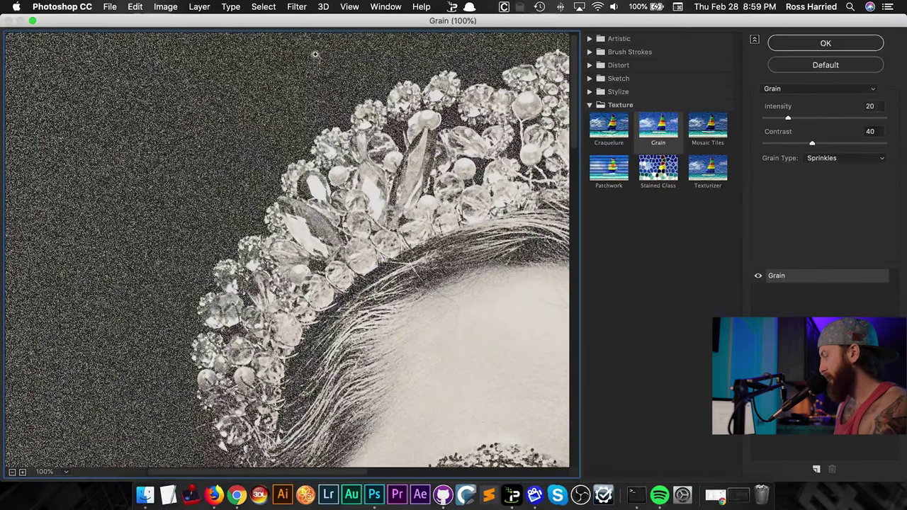
{"action": "key", "text": "super+0"}
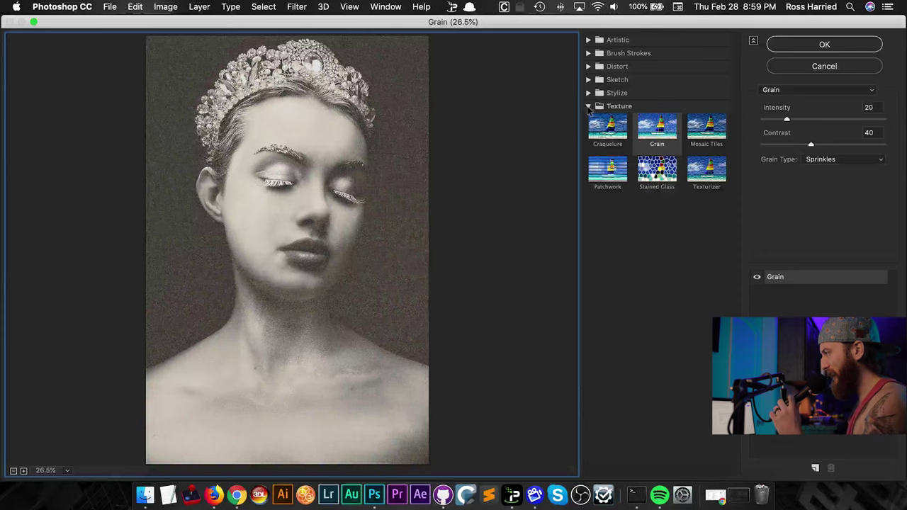
{"action": "left_click", "coordinate": [588, 107]}
{"action": "left_click", "coordinate": [588, 39]}
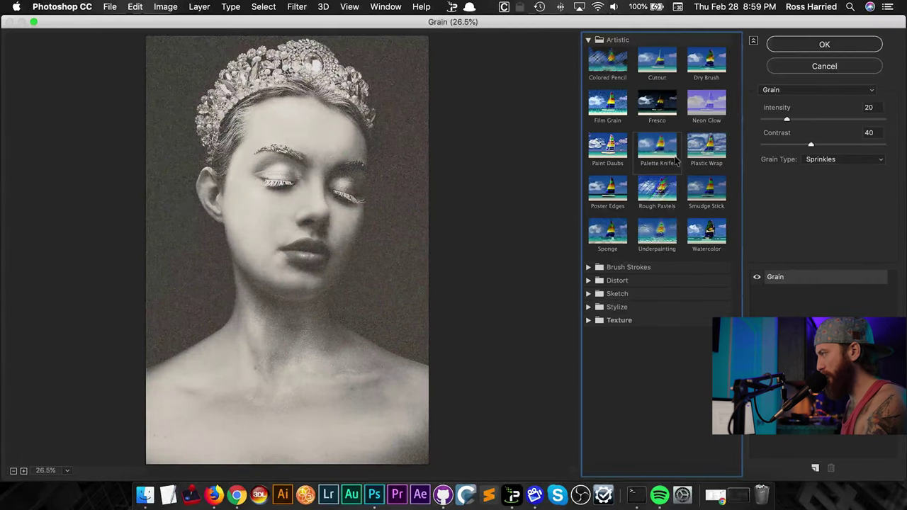
{"action": "left_click", "coordinate": [588, 42]}
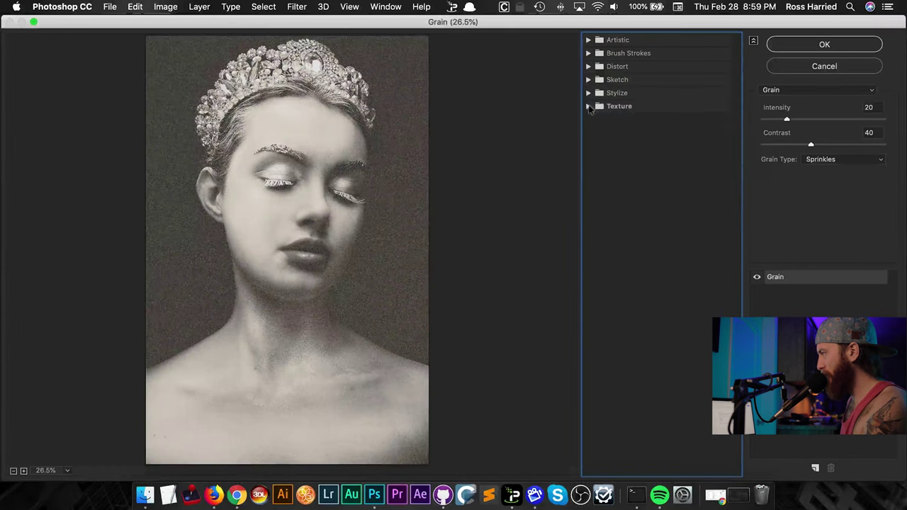
{"action": "left_click", "coordinate": [588, 106]}
- Set the Grain filter's intensity to 36 and contrast to 51
{"action": "left_click", "coordinate": [786, 120]}
{"action": "left_click_drag", "start_coordinate": [795, 120], "coordinate": [824, 144]}
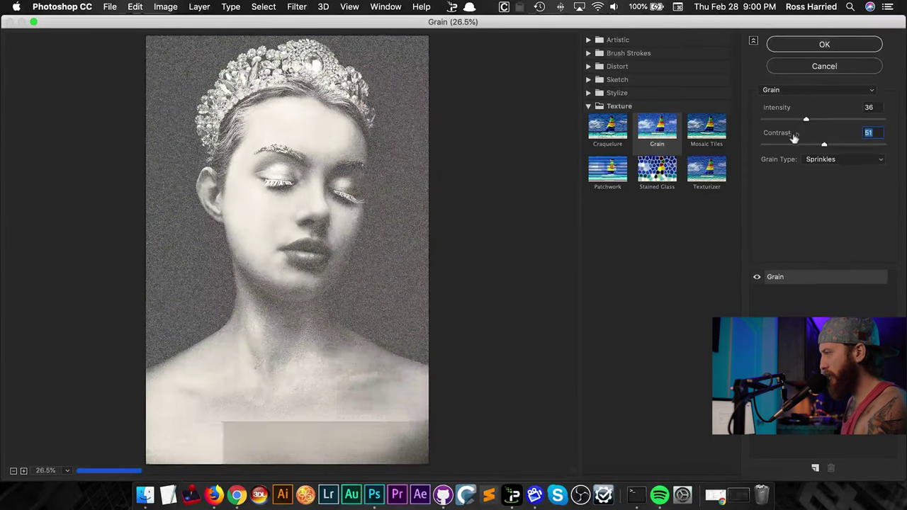
{"action": "key", "text": "super+plus"}
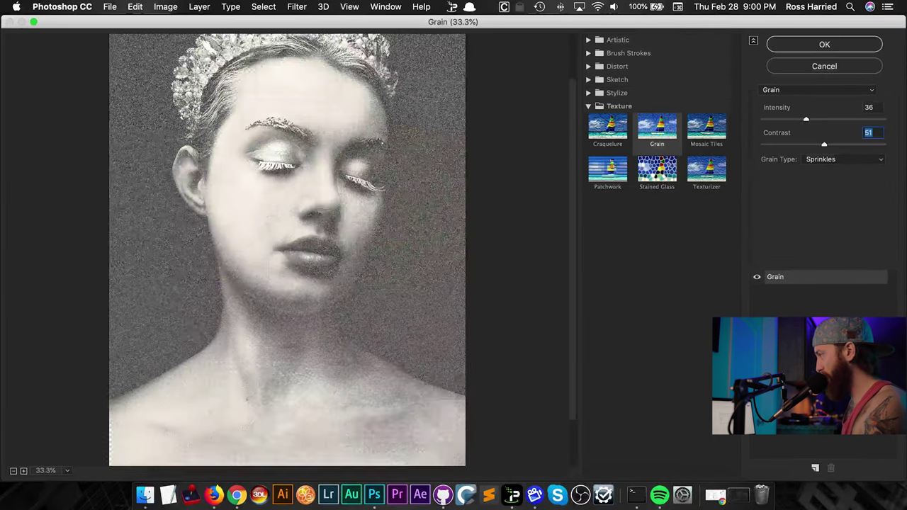
- Try the Stippled grain type and switch the grain type back to Sprinkles
{"action": "left_click", "coordinate": [866, 161]}
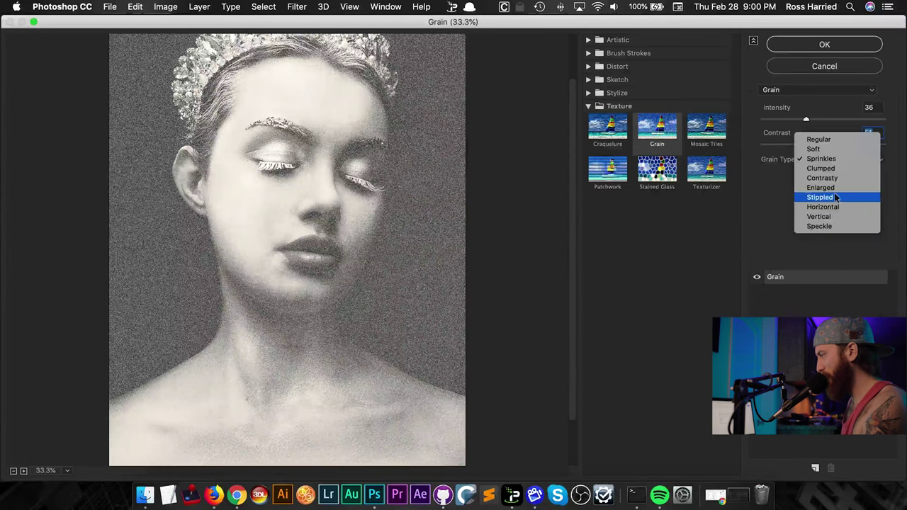
{"action": "left_click", "coordinate": [835, 196]}
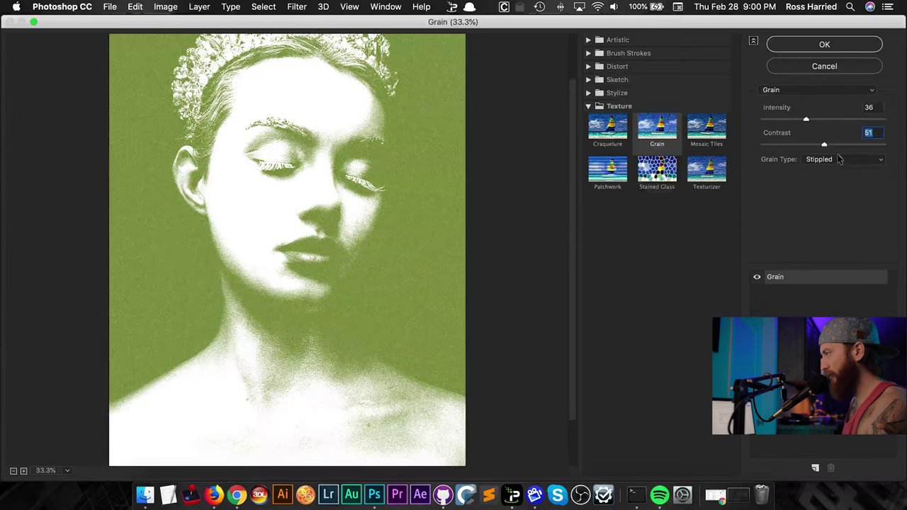
{"action": "left_click", "coordinate": [840, 159]}
{"action": "left_click", "coordinate": [830, 119]}
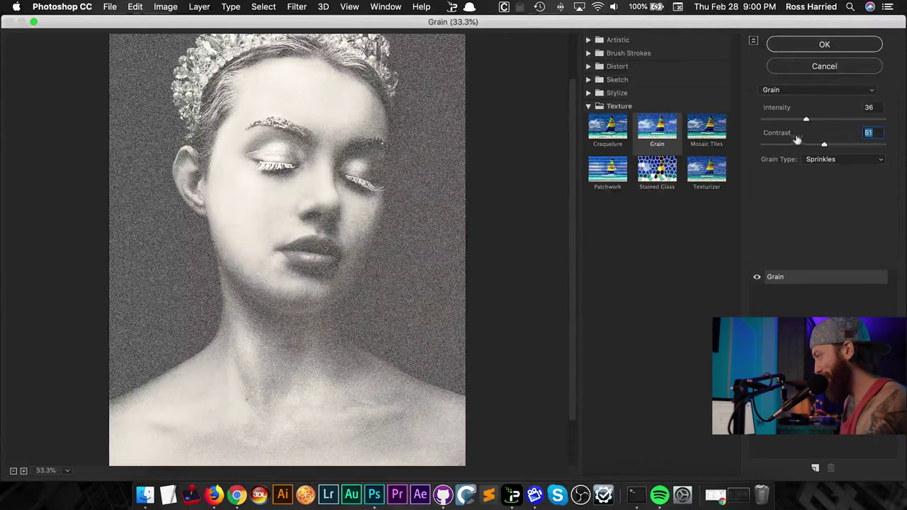
- Set the Grain filter's intensity to 25 and contrast to 61, and apply it to Layer 1 as a smart filter
{"action": "left_click_drag", "start_coordinate": [806, 120], "coordinate": [794, 121]}
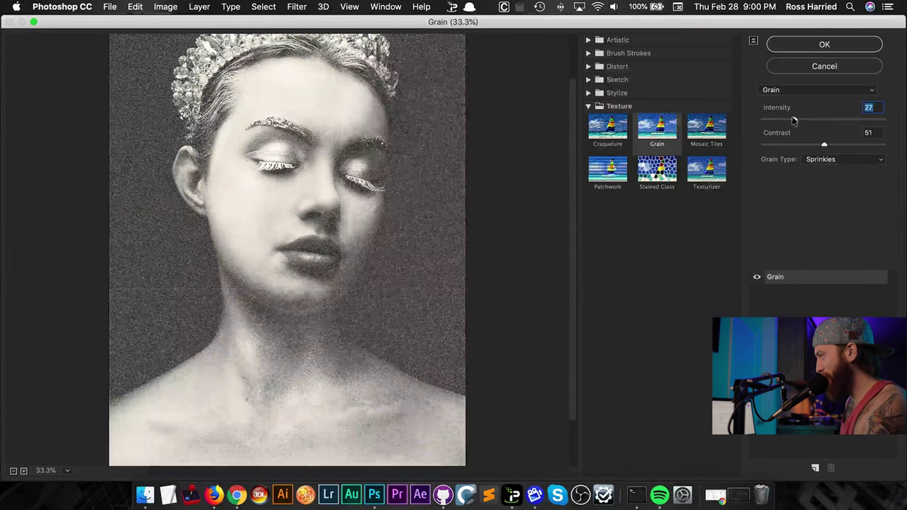
{"action": "left_click_drag", "start_coordinate": [791, 120], "coordinate": [839, 146]}
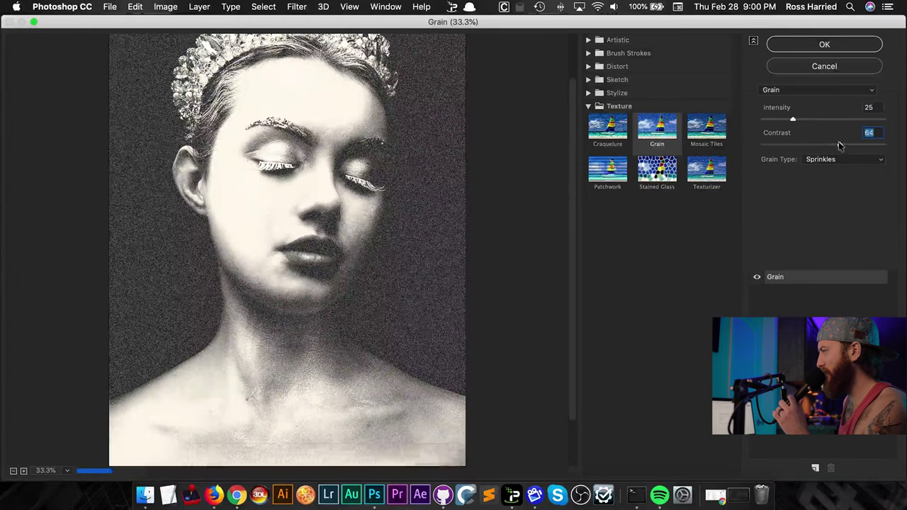
{"action": "left_click_drag", "start_coordinate": [836, 144], "coordinate": [835, 145]}
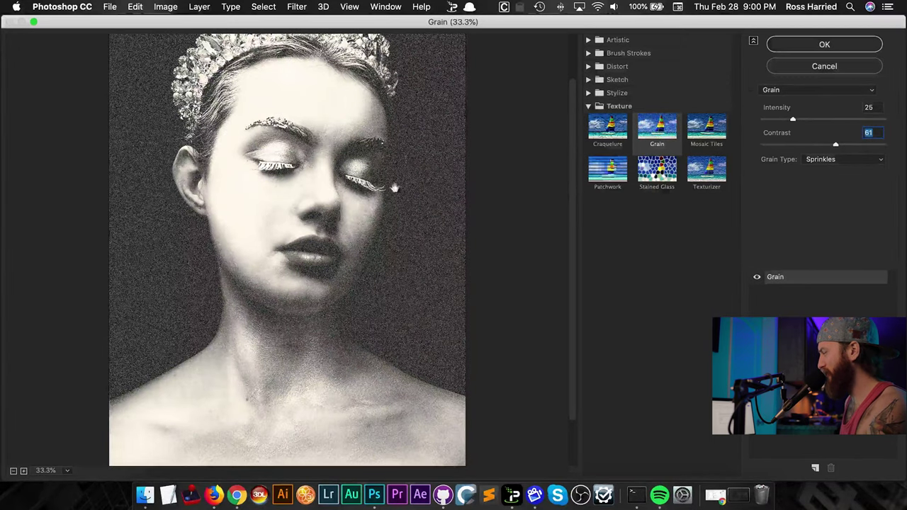
{"action": "left_click", "coordinate": [808, 46]}
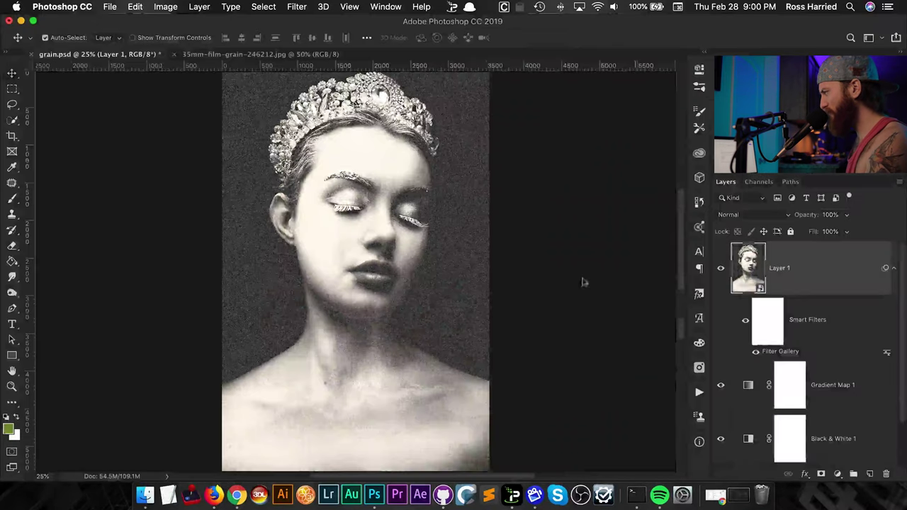
- Set Layer 1's opacity to 50% and its fill to 50% to soften the grain
{"action": "key", "text": "super+equal"}
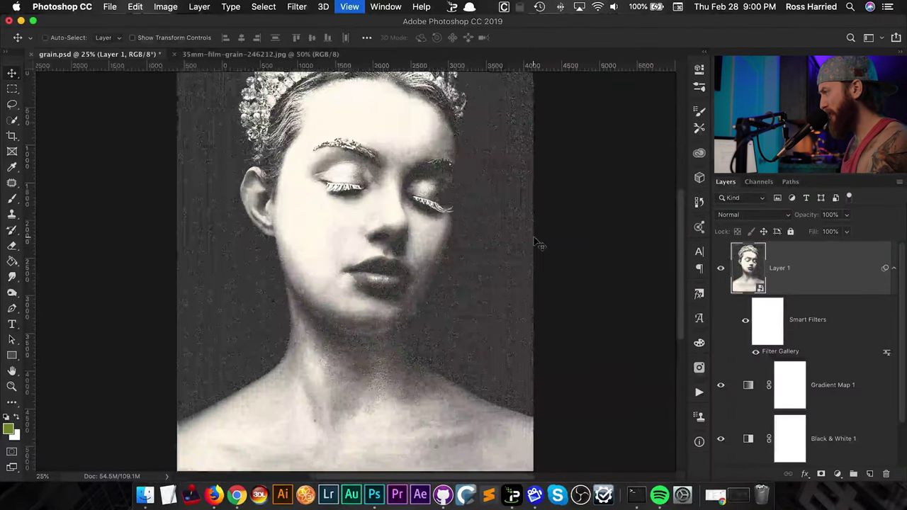
{"action": "key", "text": "super+equal"}
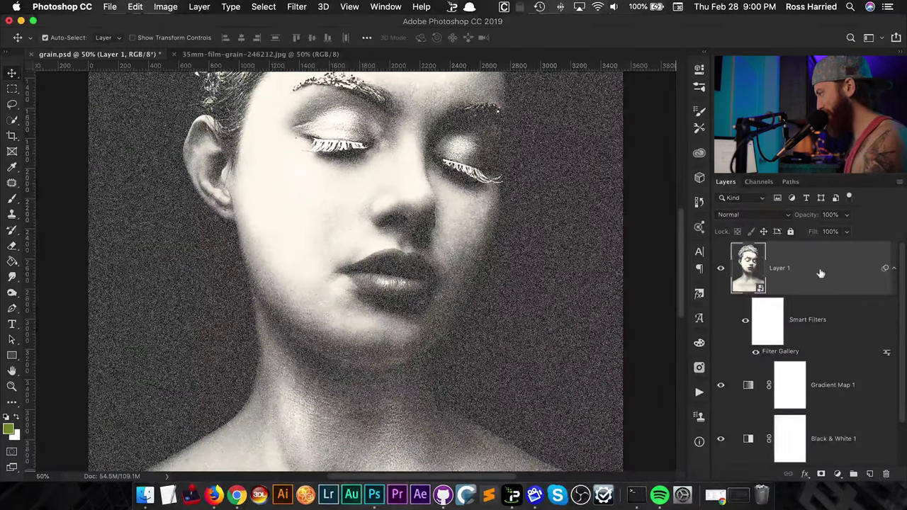
{"action": "key", "text": "5"}
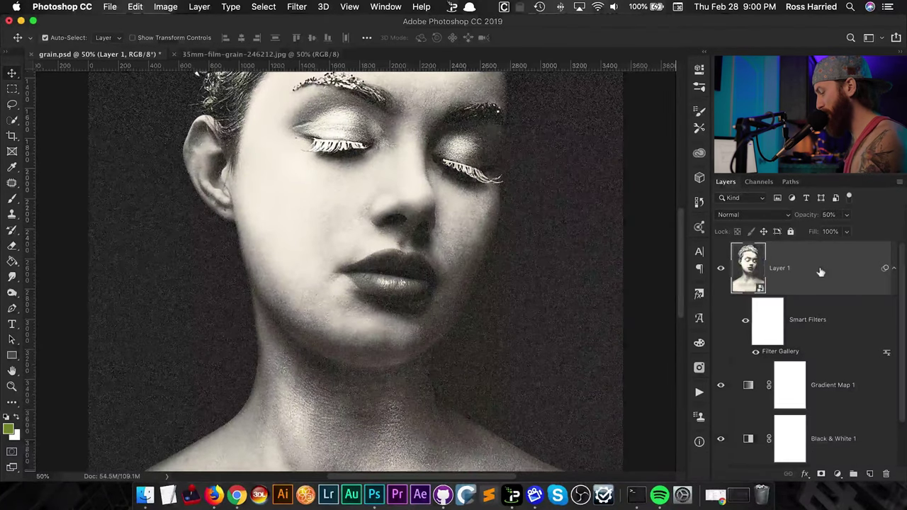
{"action": "key", "text": "shift+5"}
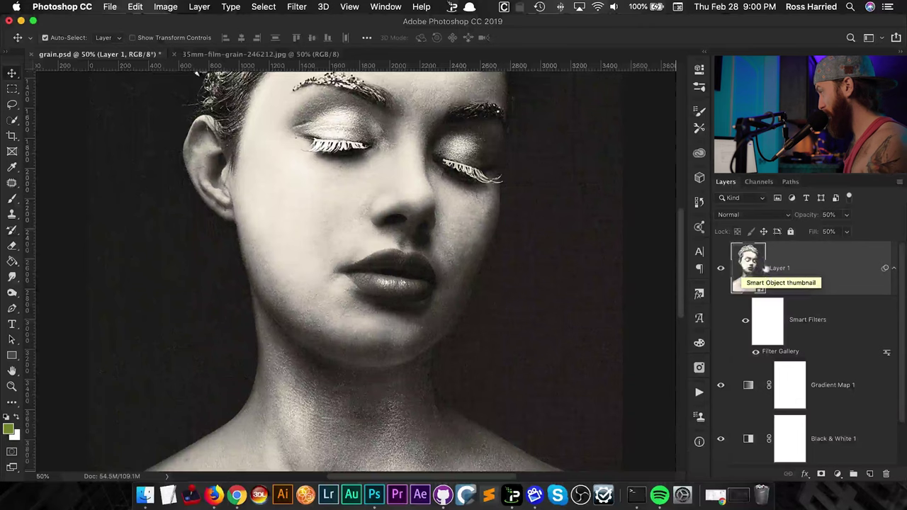
{"action": "left_click", "coordinate": [748, 215]}
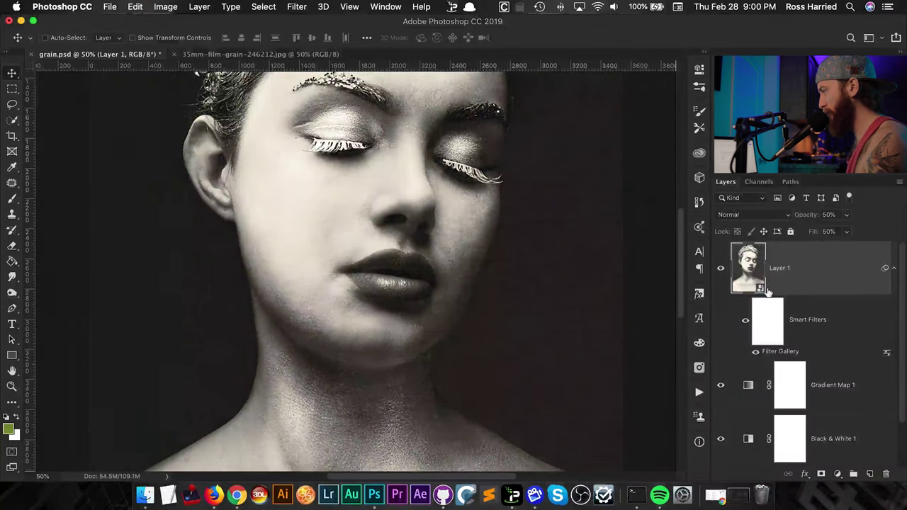
{"action": "key", "text": "super"}
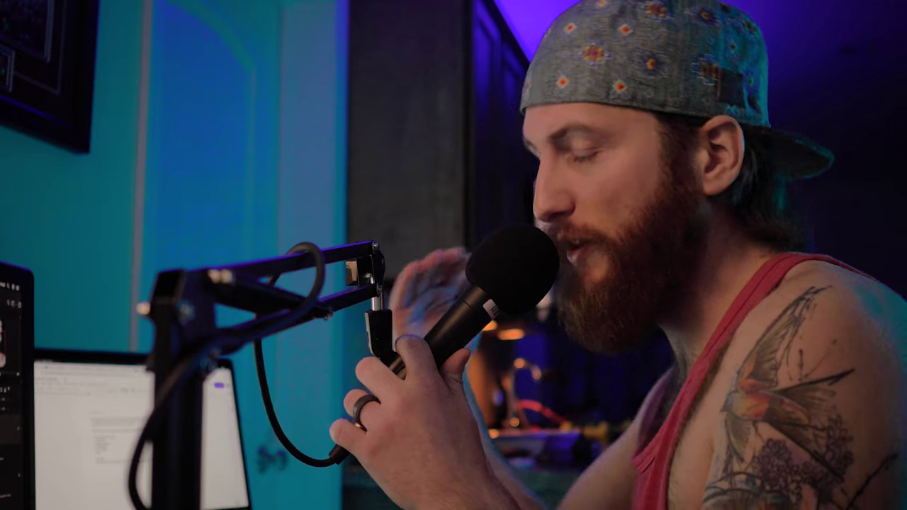